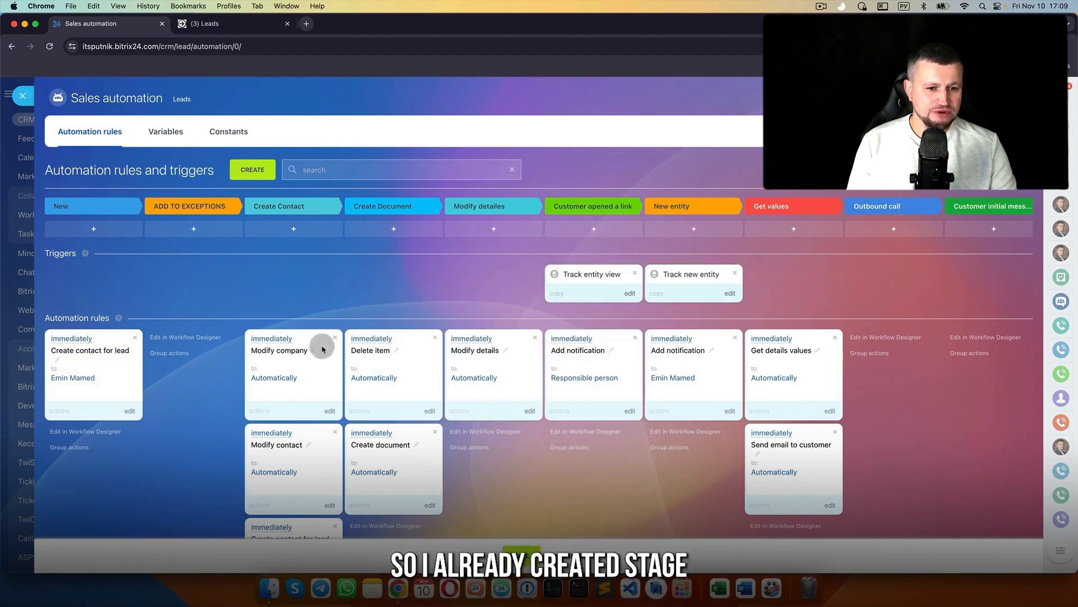
- Delete the old Create Contact rules and move 'Create contact for lead' into that stage
click(335, 338)
click(335, 338)
click(334, 338)
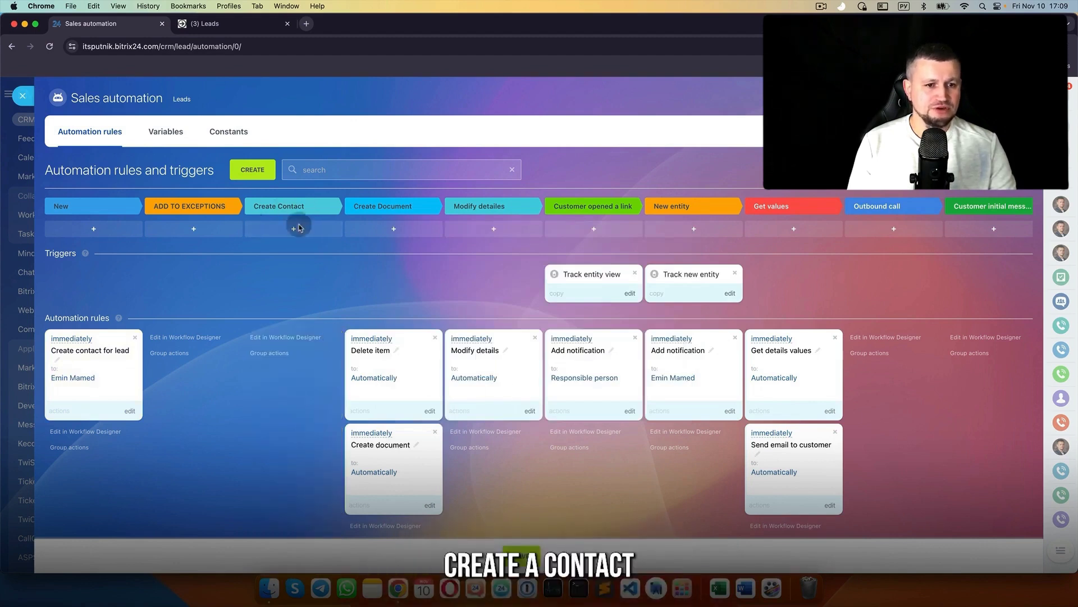
drag(114, 345, 280, 344)
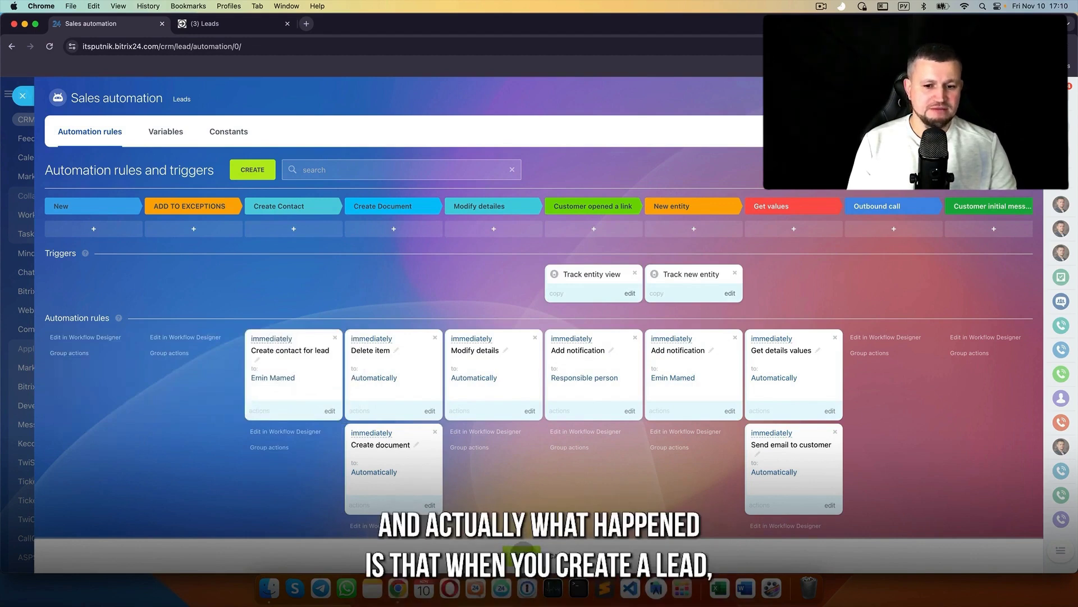
click(23, 95)
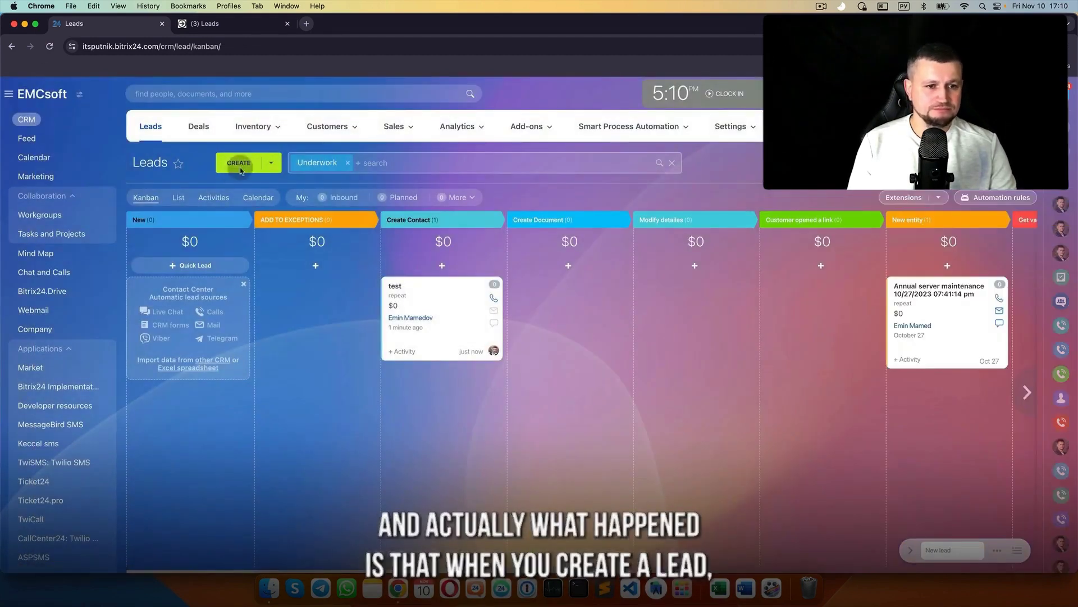
- Create and save lead 'test' with the contact's first name, last name, phone number and e-mail
click(957, 553)
click(448, 221)
text(est)
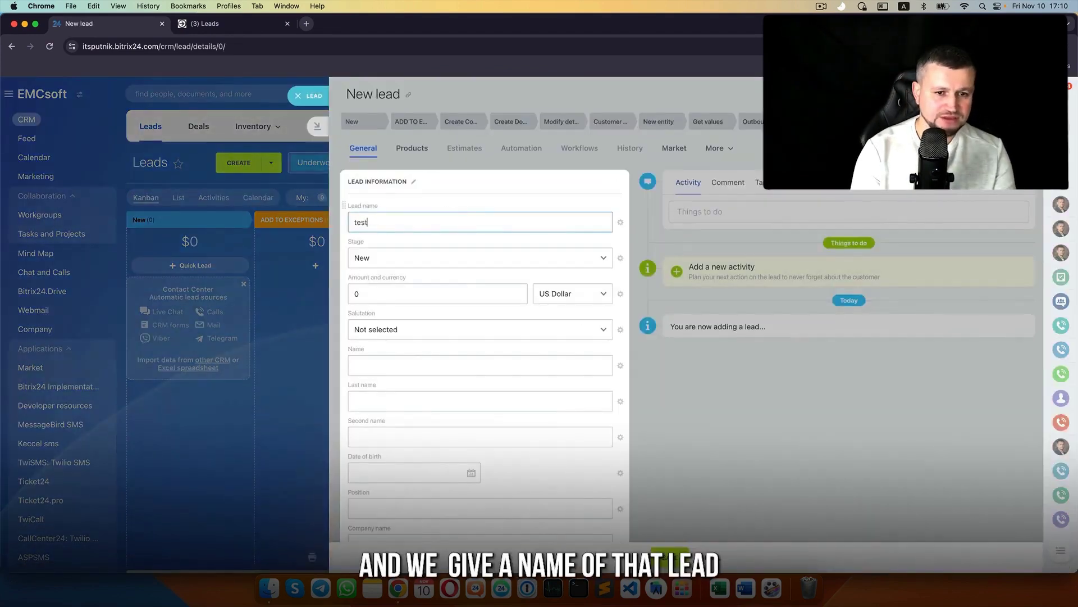
click(483, 364)
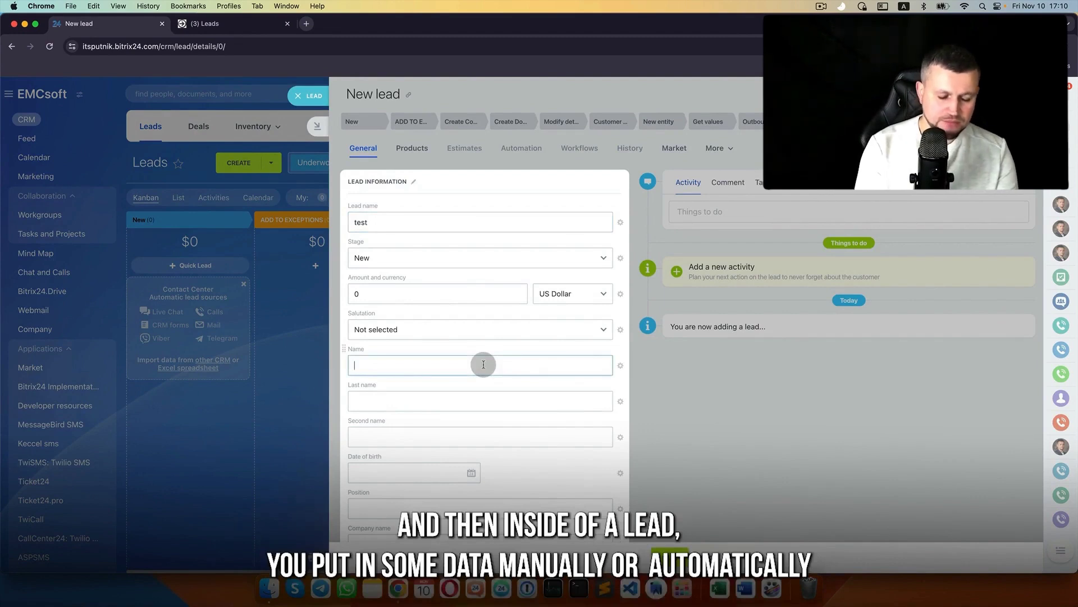
click(396, 337)
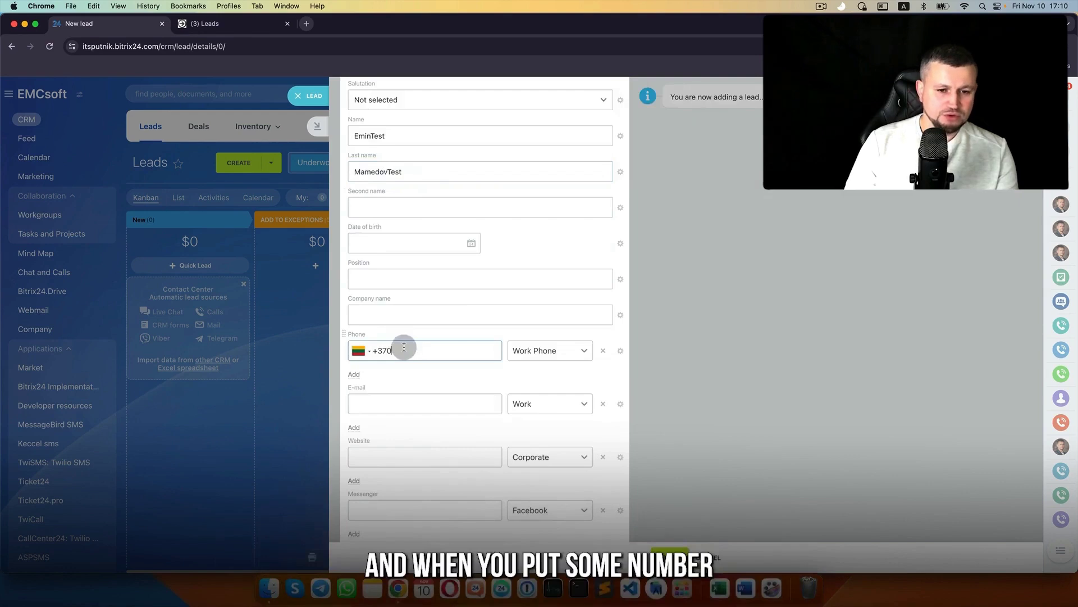
text(22233322)
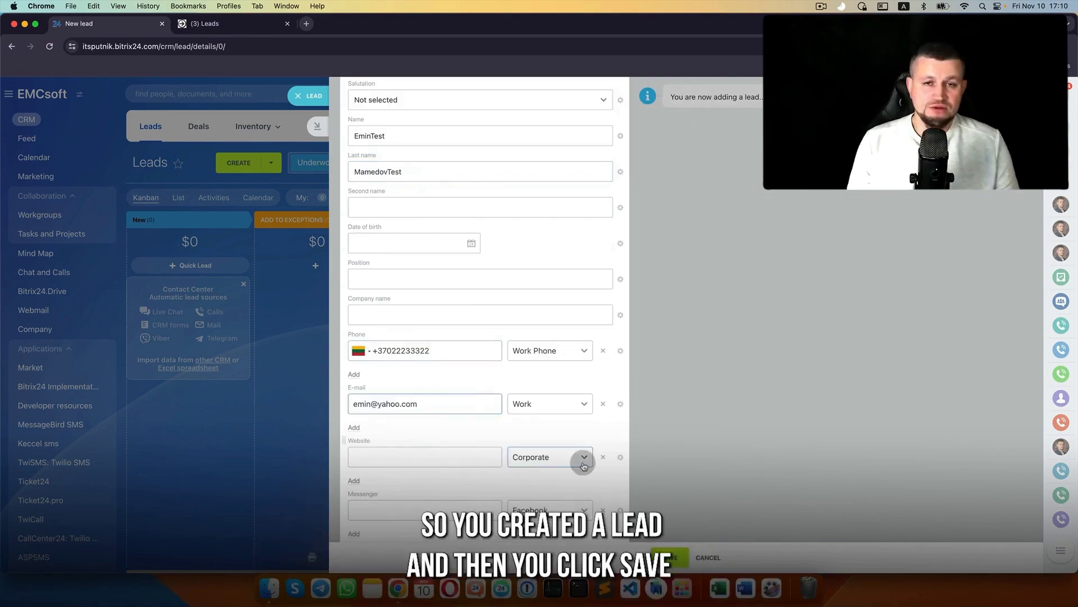
scroll(584, 466, down, 3)
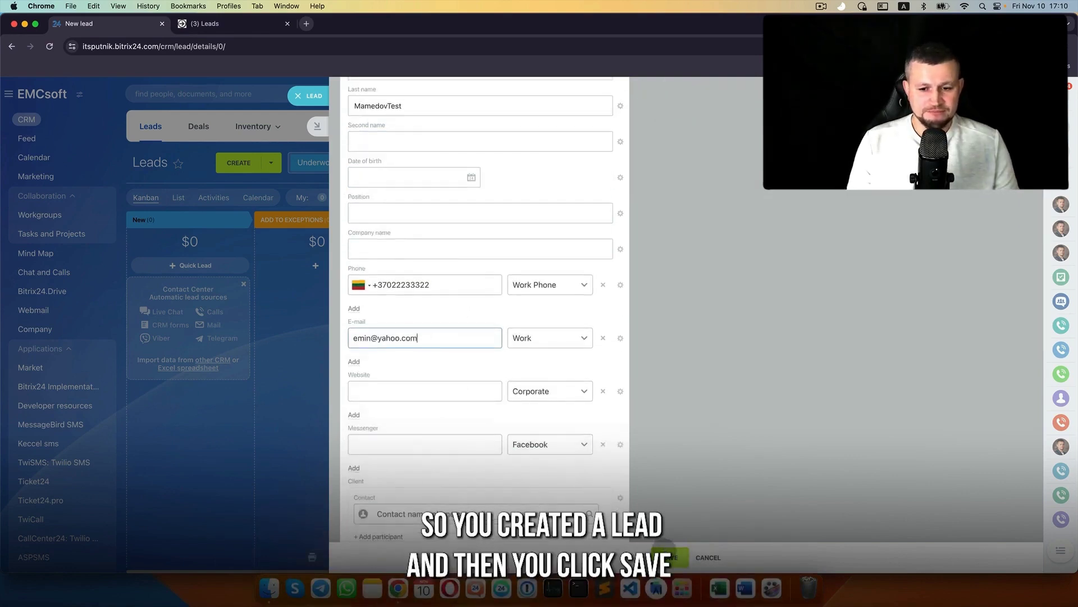
click(668, 556)
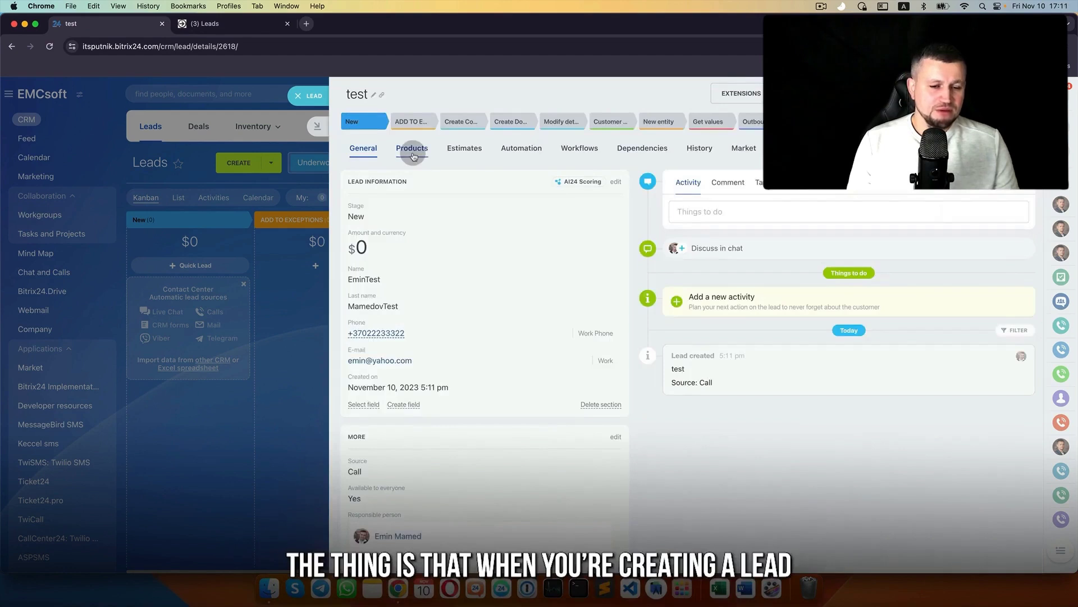
- Complete the test lead by generating a Deal + Contact
click(616, 181)
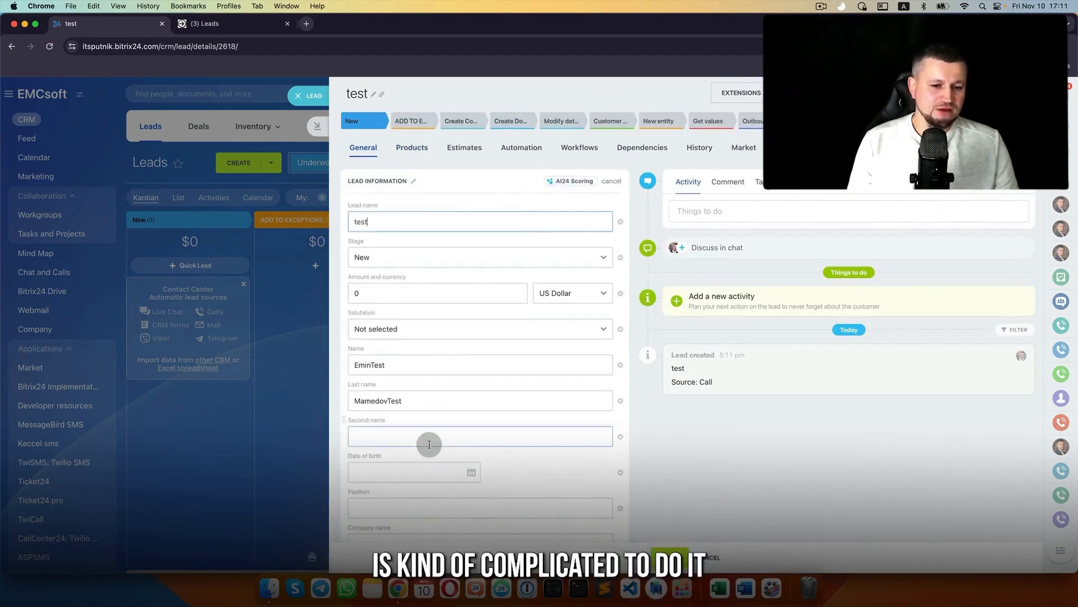
scroll(429, 440, down, 10)
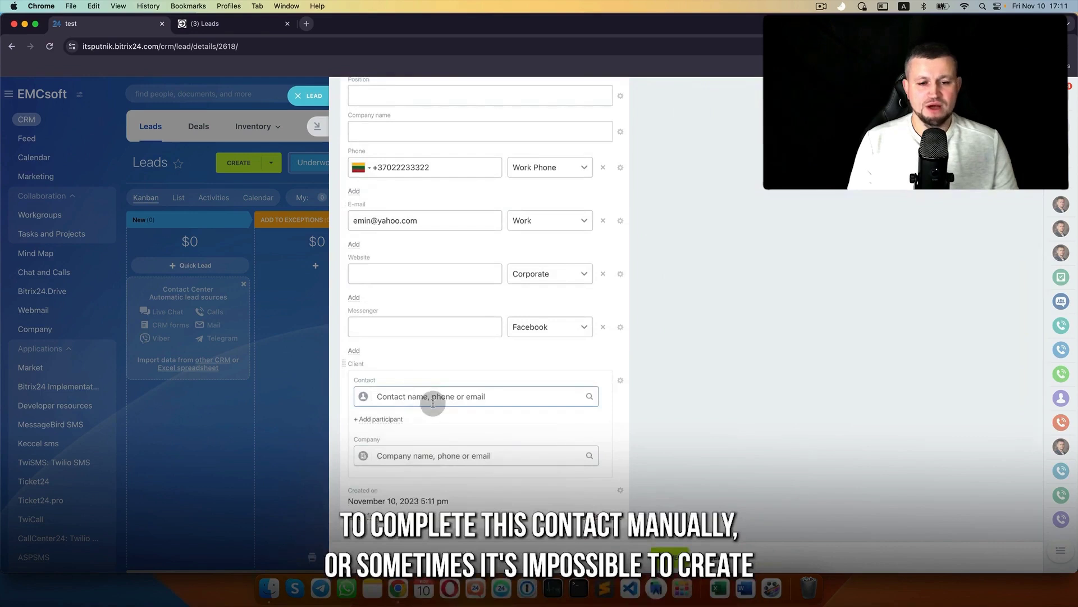
scroll(433, 399, up, 10)
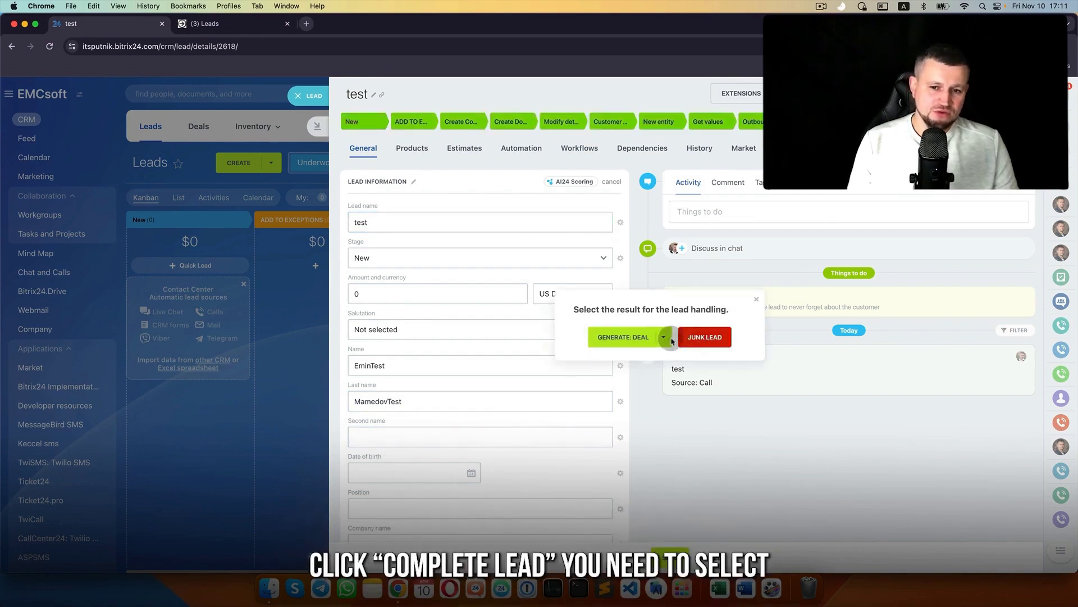
click(664, 337)
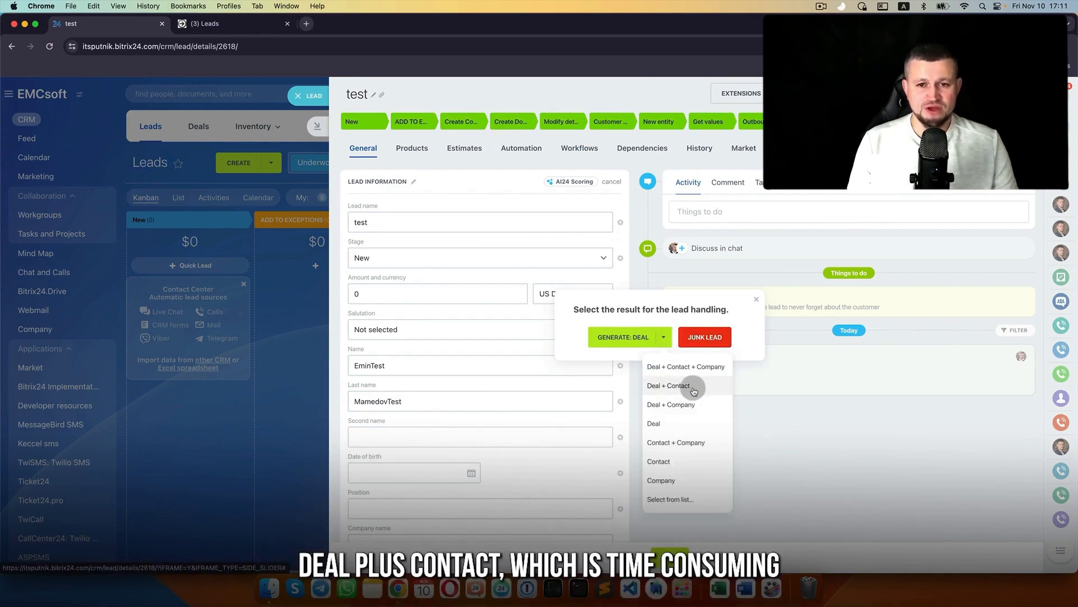
click(694, 387)
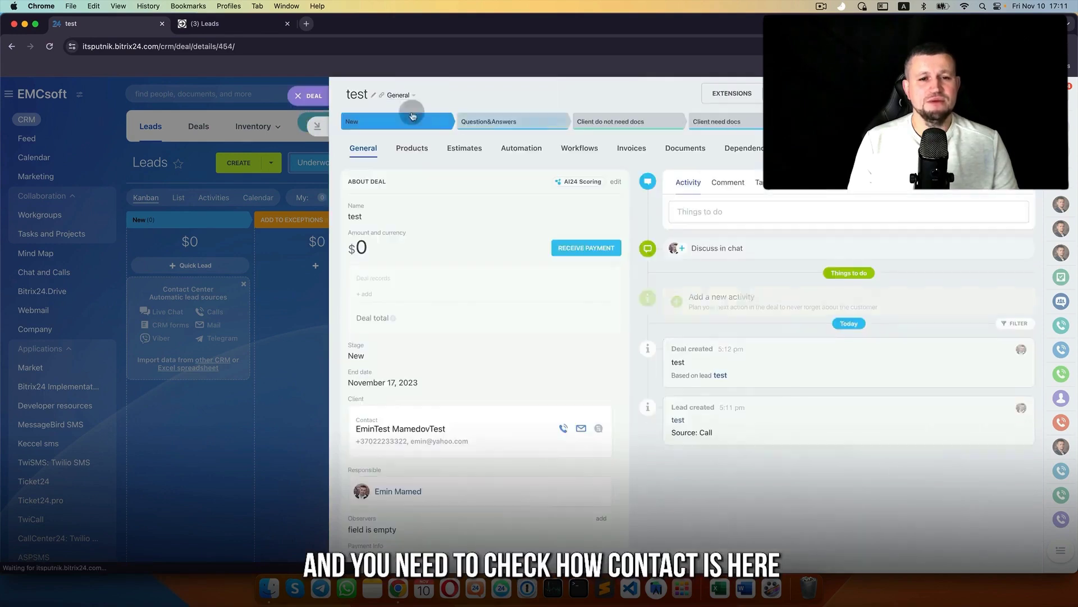
- Close the deal and lead, then drag the test card into Create Contact
click(298, 95)
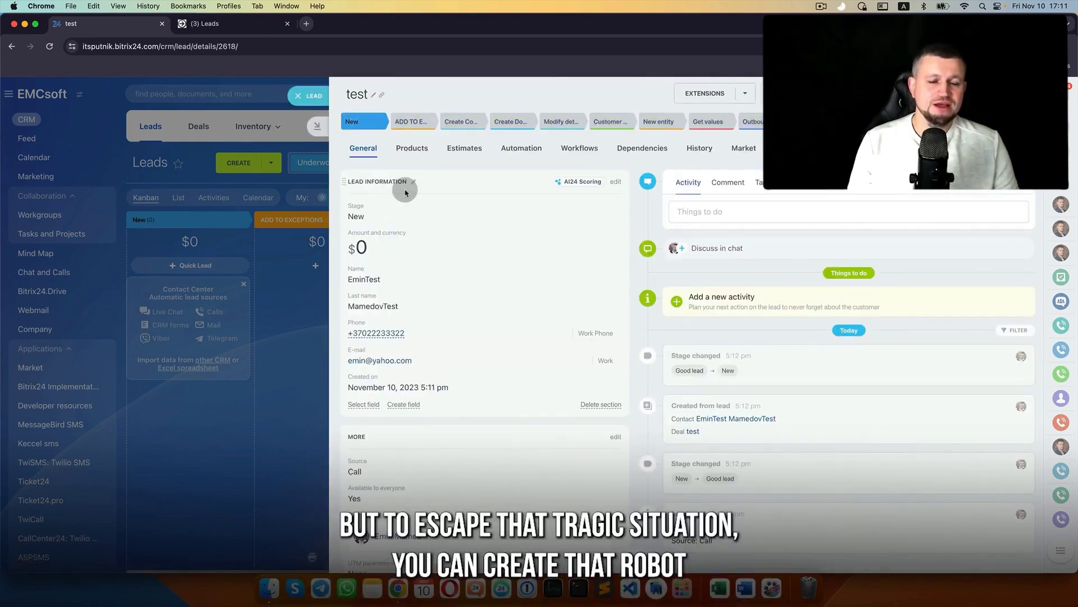
click(306, 96)
drag(193, 304, 415, 298)
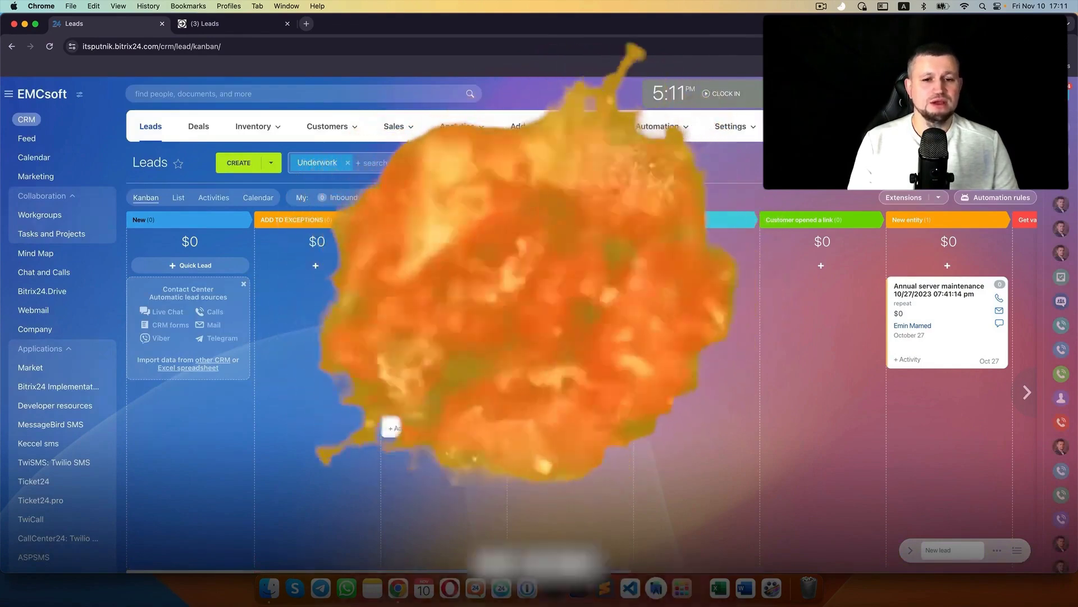
- Complete the test lead with Generate: Deal and confirm the deal preferences
click(395, 286)
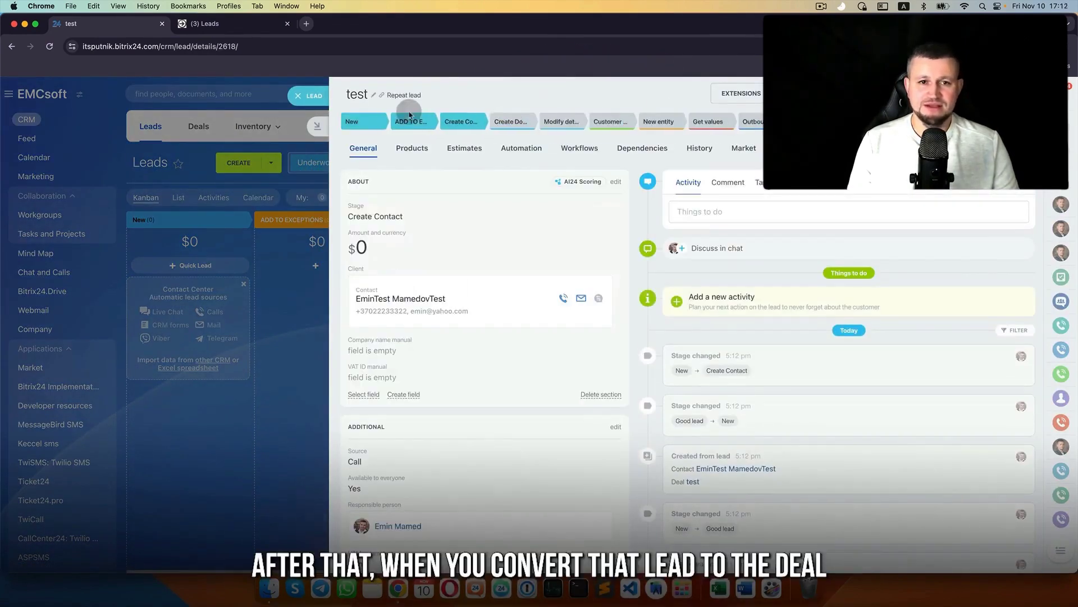
click(1008, 121)
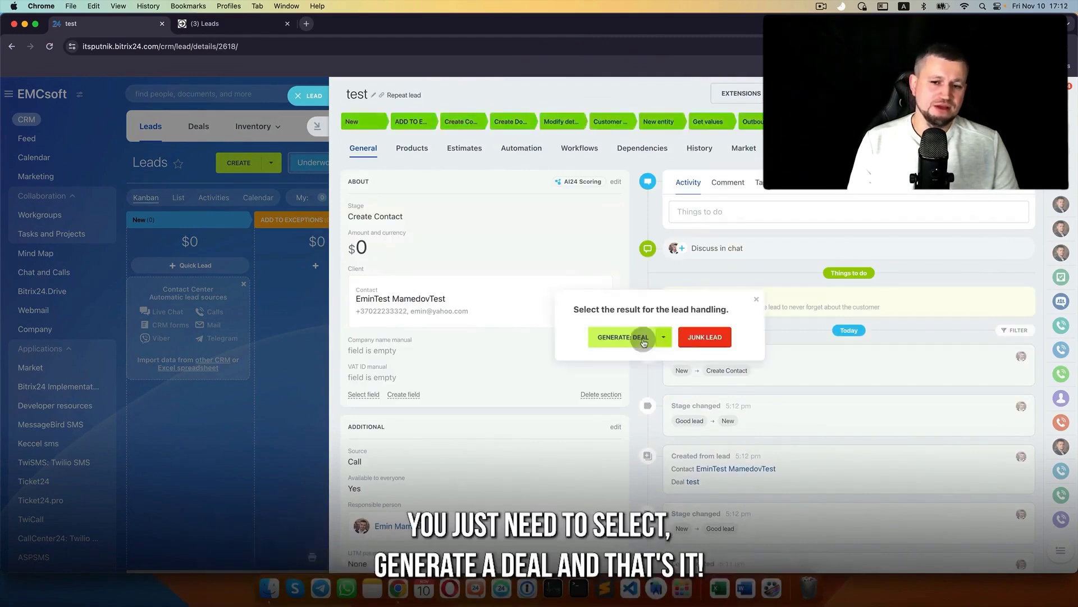
click(642, 340)
click(666, 358)
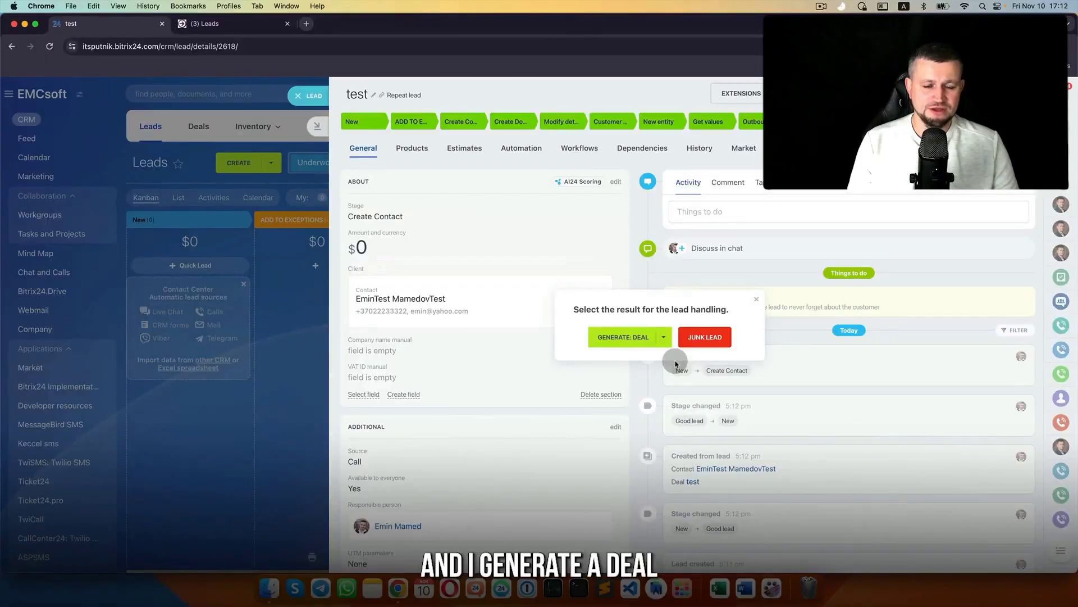
click(676, 364)
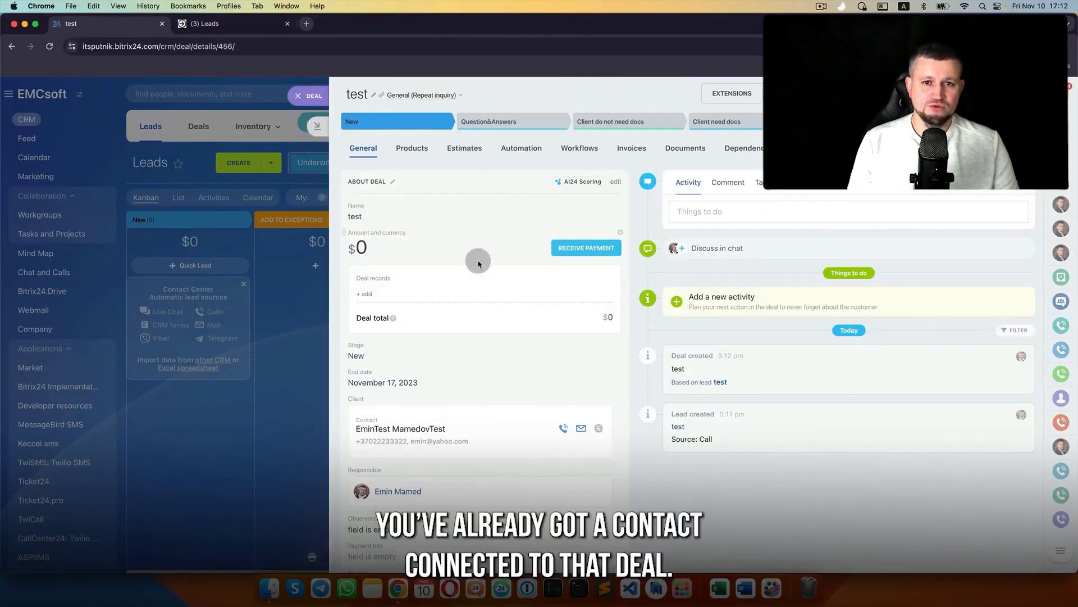
- Close the deal and lead, then send the lead an SMS saying you're waiting in the office
click(312, 99)
click(313, 99)
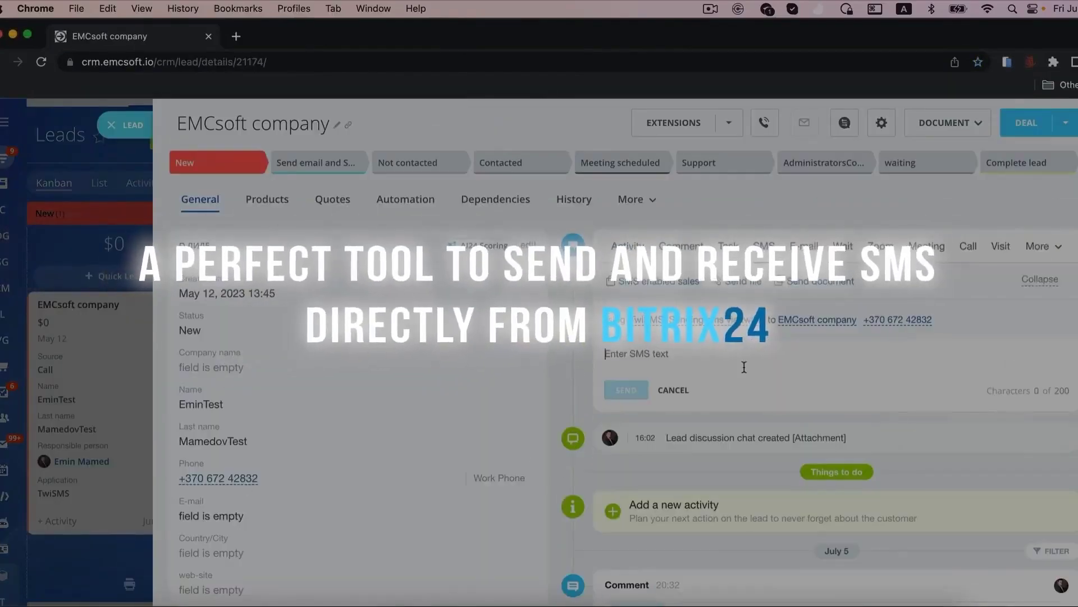
text(Hello Emin)
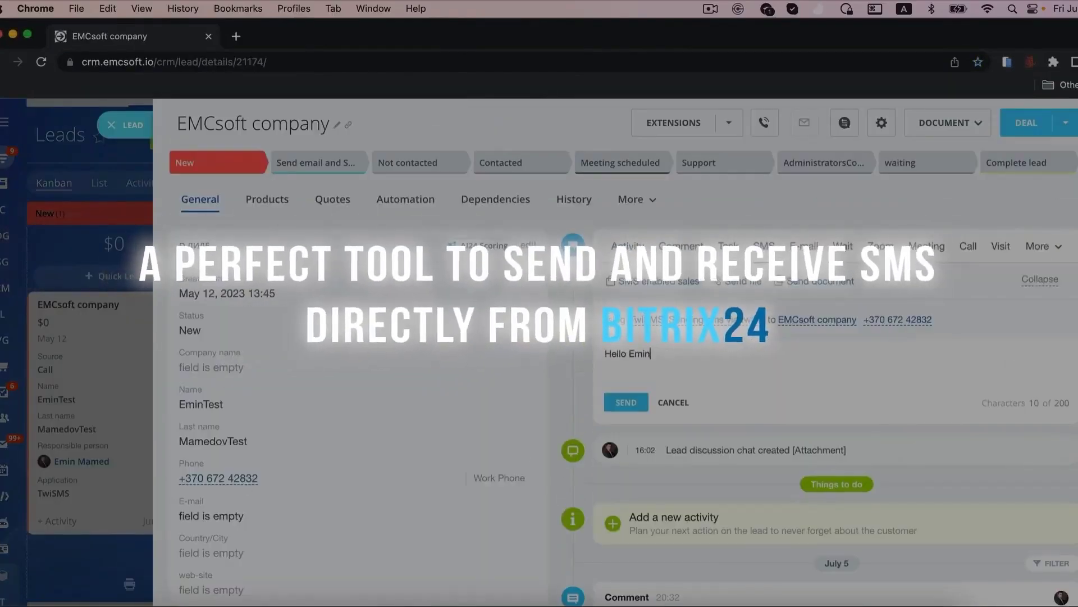
text(! Waiting in our office)
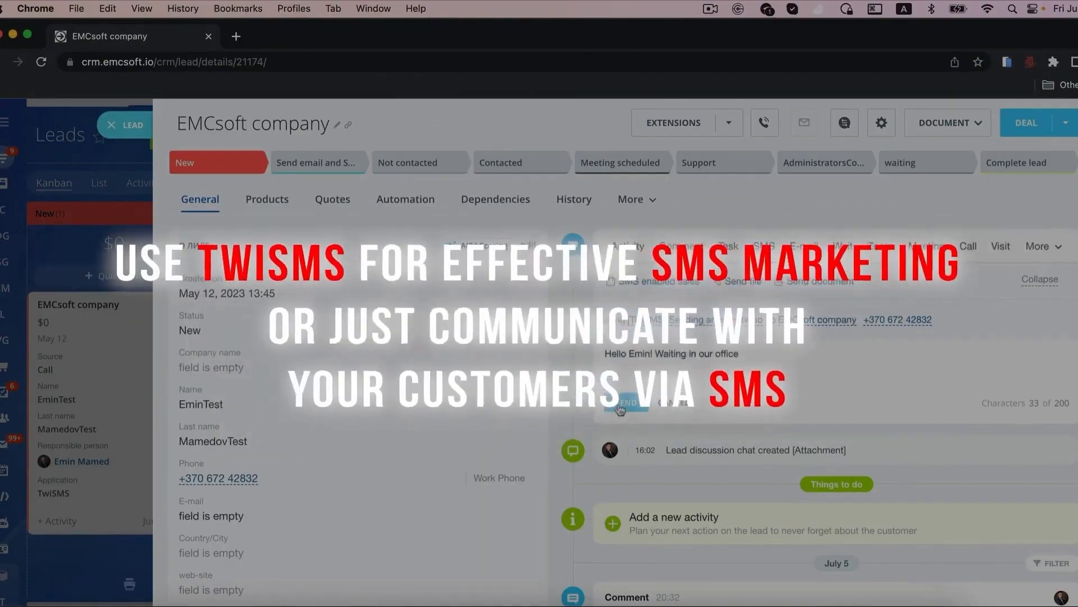
click(620, 405)
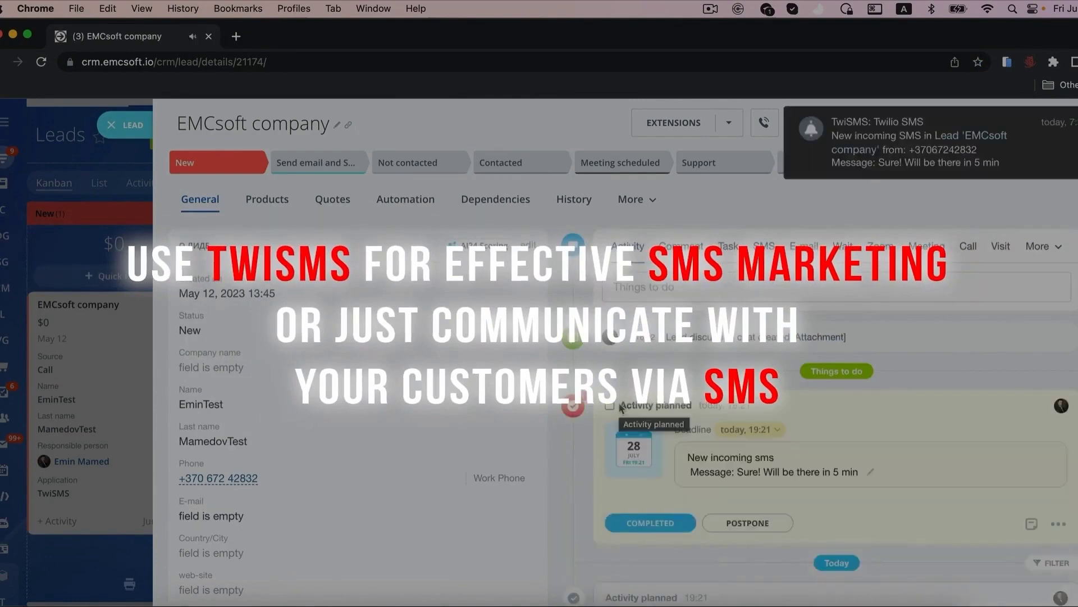
scroll(618, 349, down, 1)
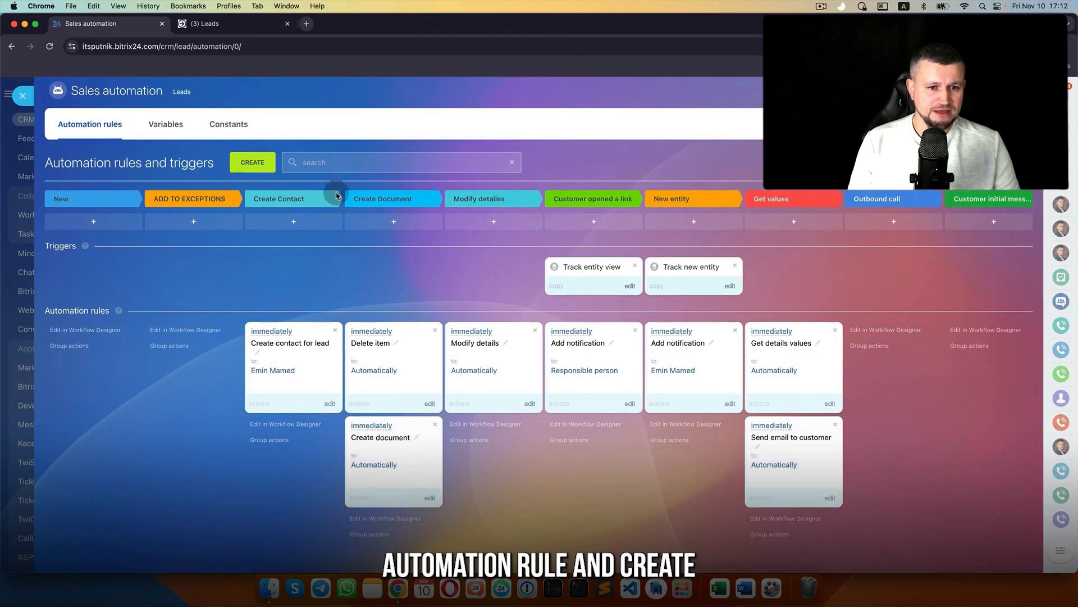
- Add a Modify contact rule, drag it into Create Contact, and open its settings
click(253, 162)
scroll(399, 359, down, 3)
click(382, 377)
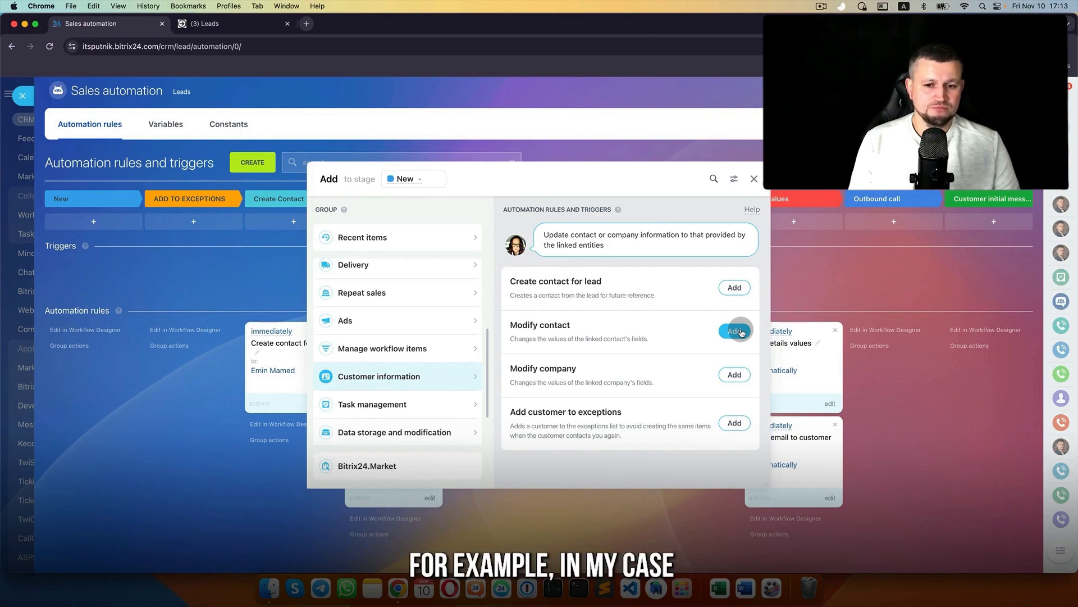
click(741, 333)
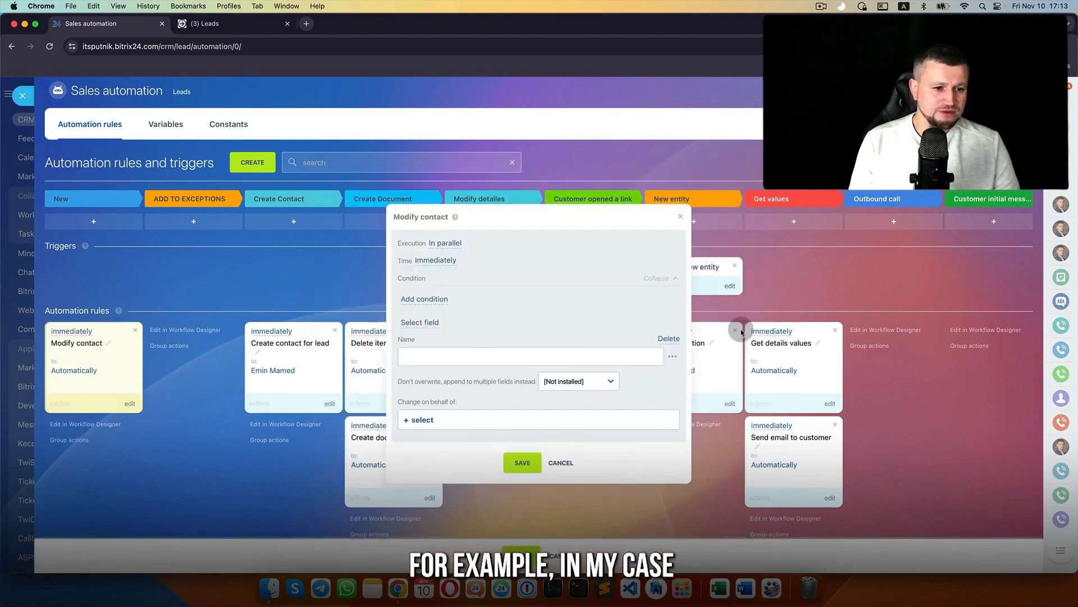
click(671, 344)
click(564, 424)
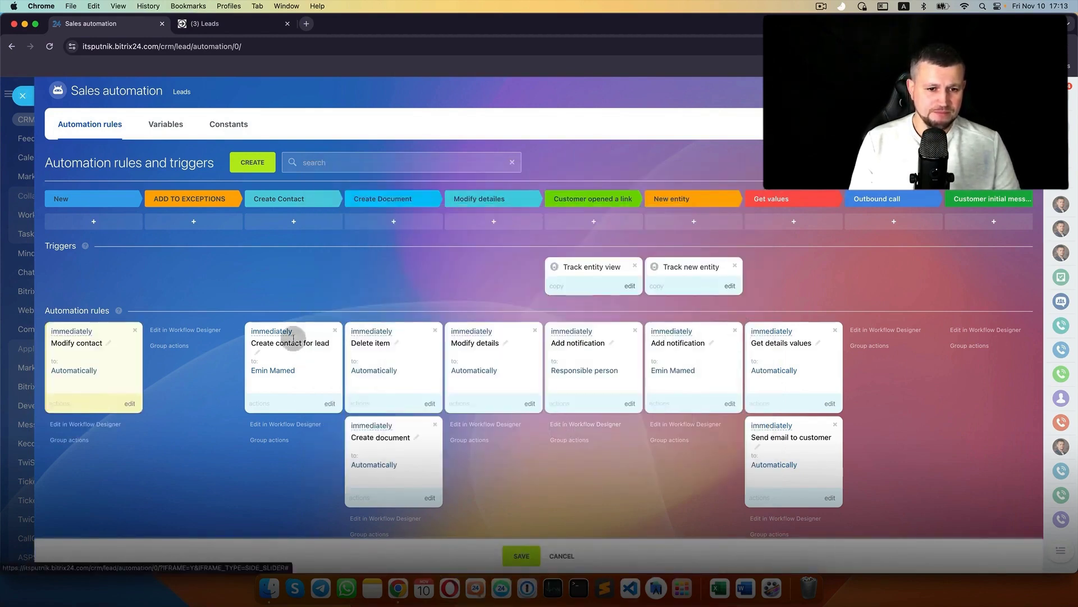
drag(135, 330, 311, 332)
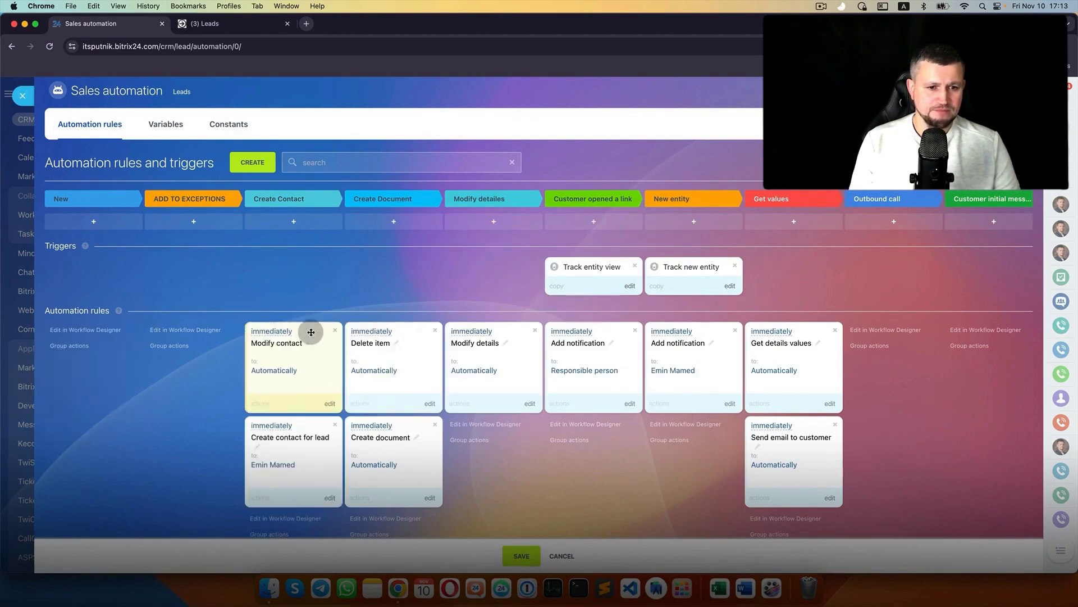
click(311, 332)
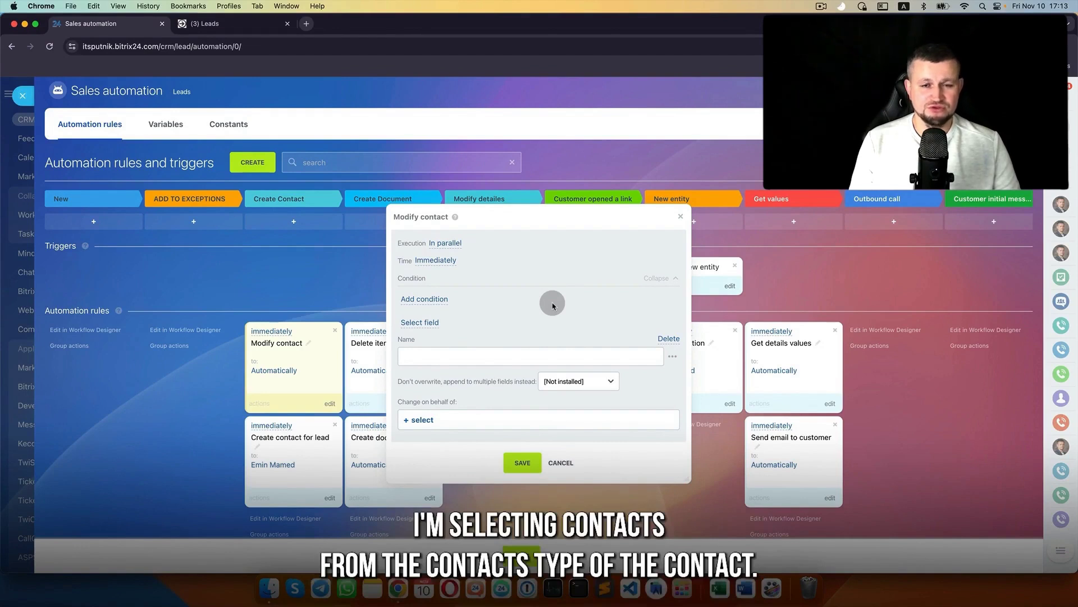
- Replace the rule's Name field with Contact Type set to Clients
click(673, 339)
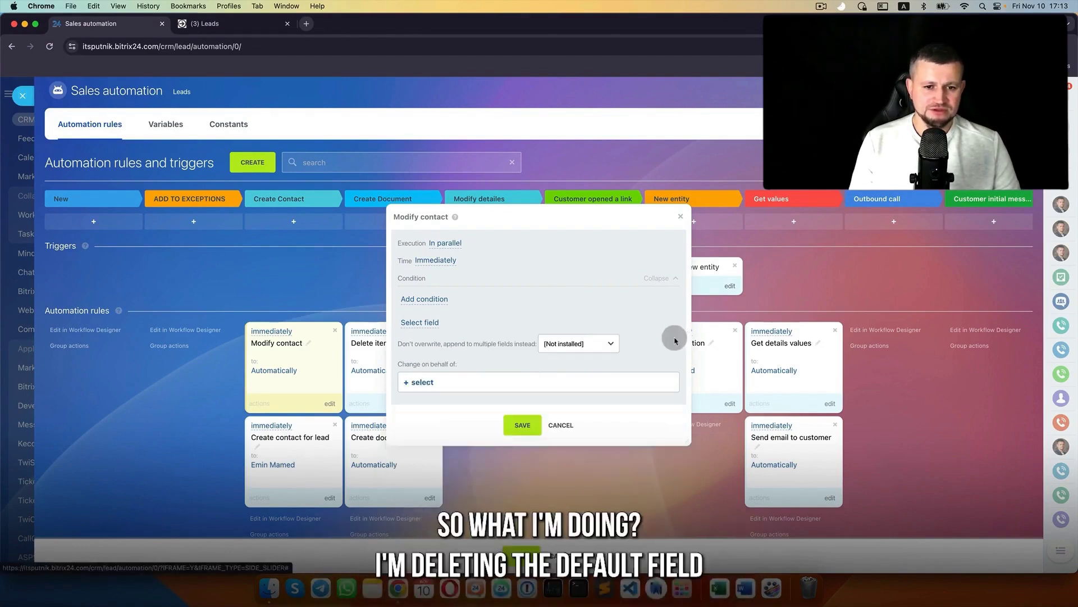
click(421, 323)
scroll(436, 433, down, 10)
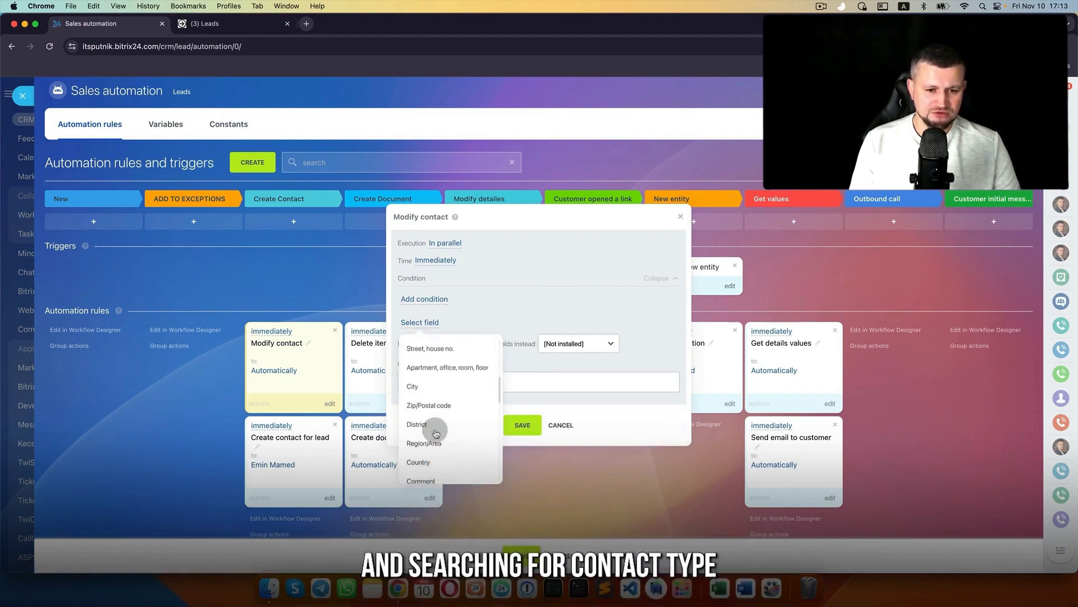
scroll(437, 430, down, 4)
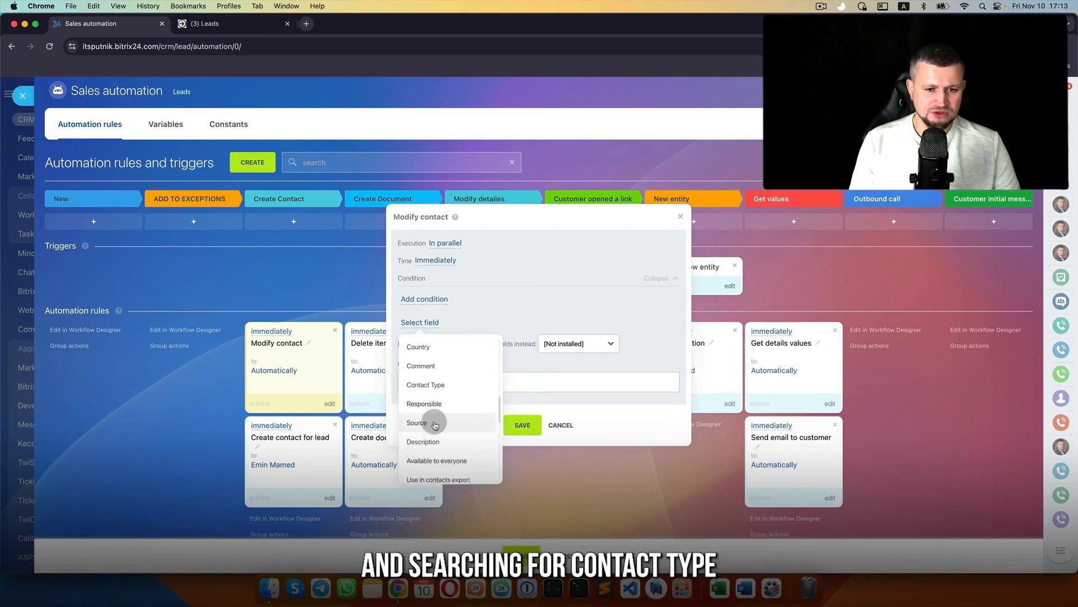
click(436, 380)
click(439, 358)
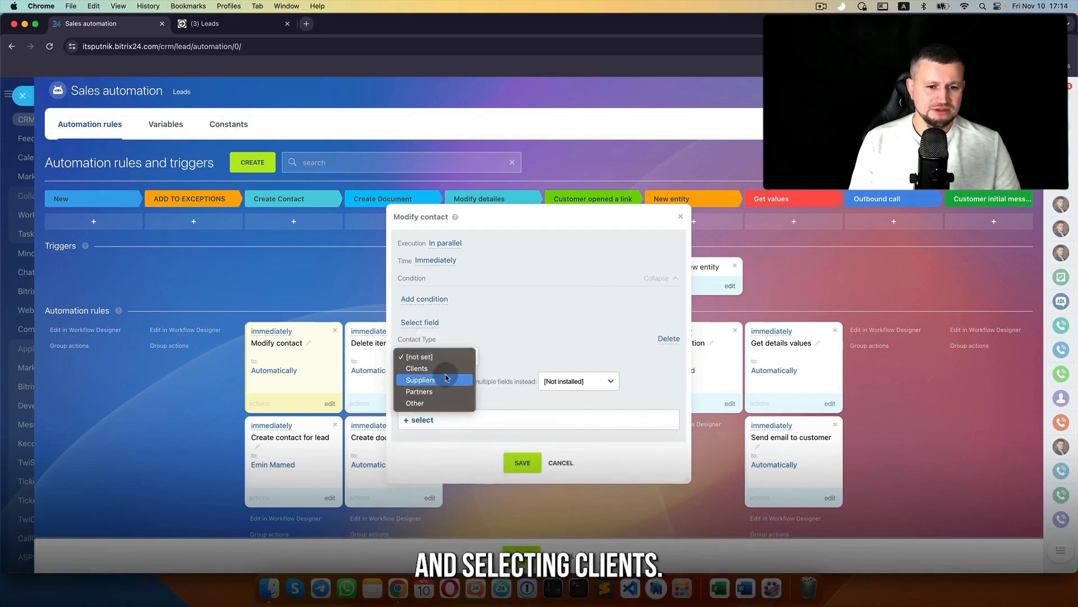
click(443, 367)
click(449, 357)
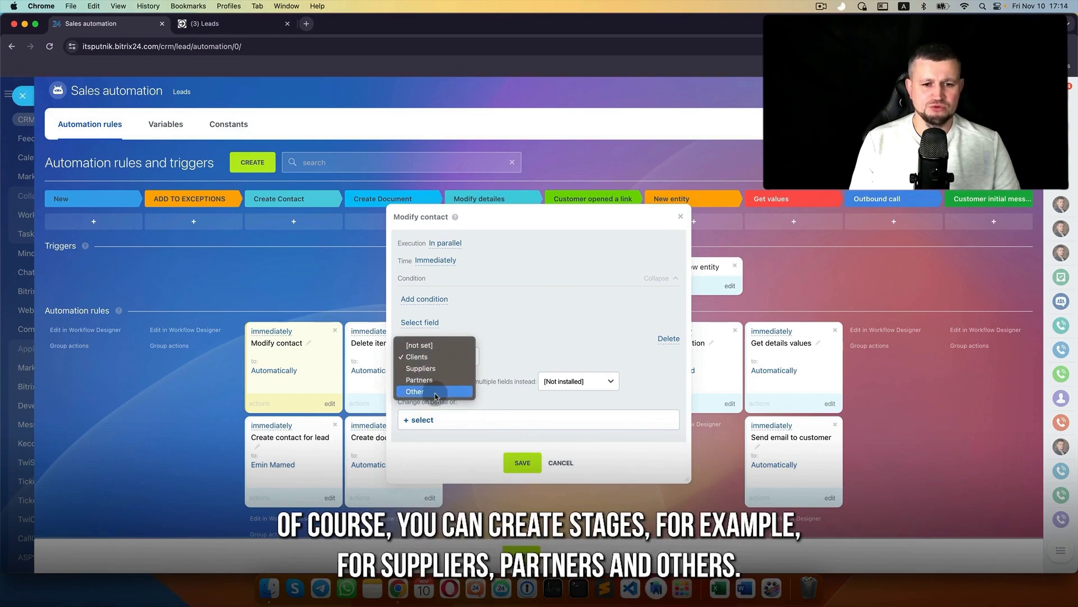
click(450, 357)
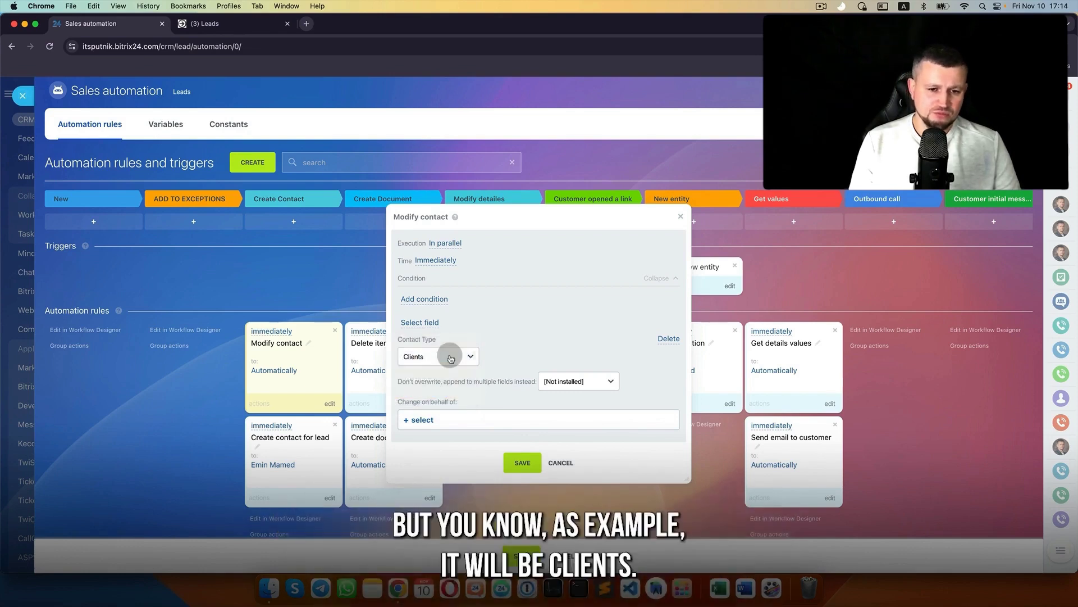
- Choose the user the change runs on behalf of, save the rule, and return to Leads
click(422, 420)
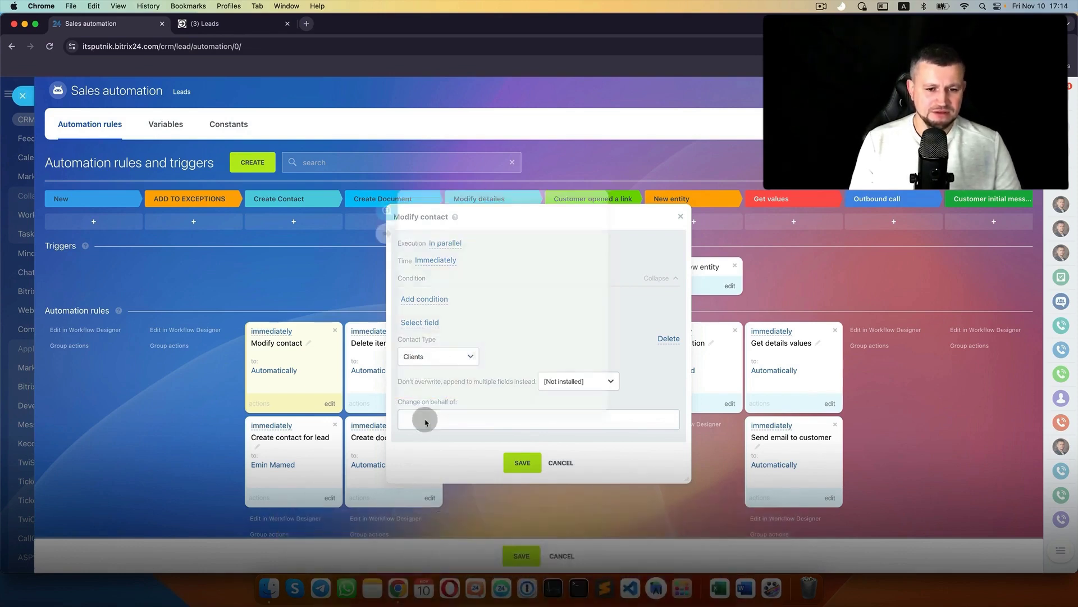
click(452, 201)
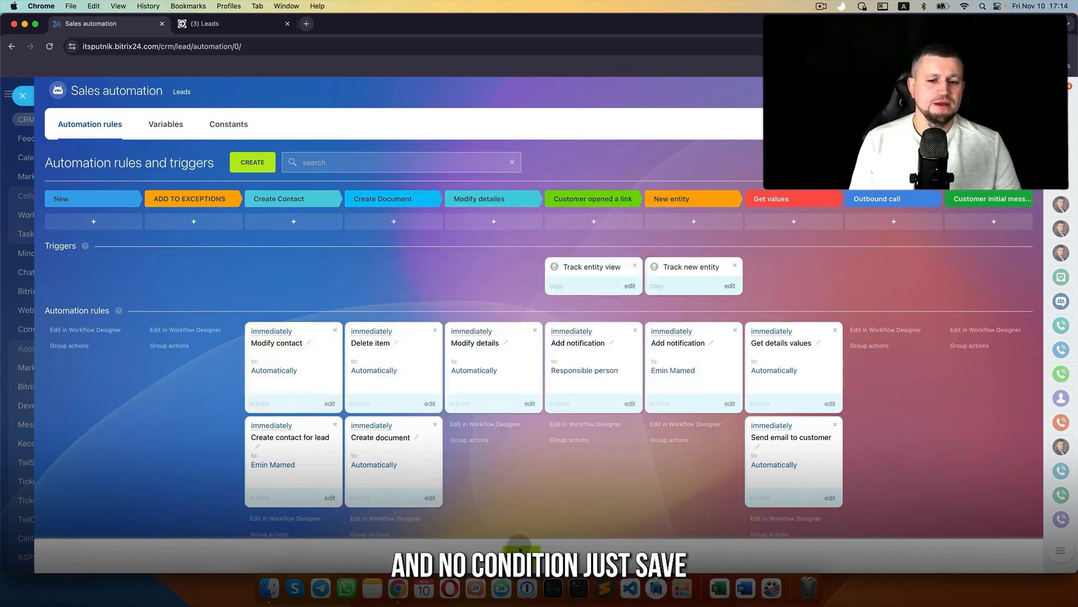
click(522, 555)
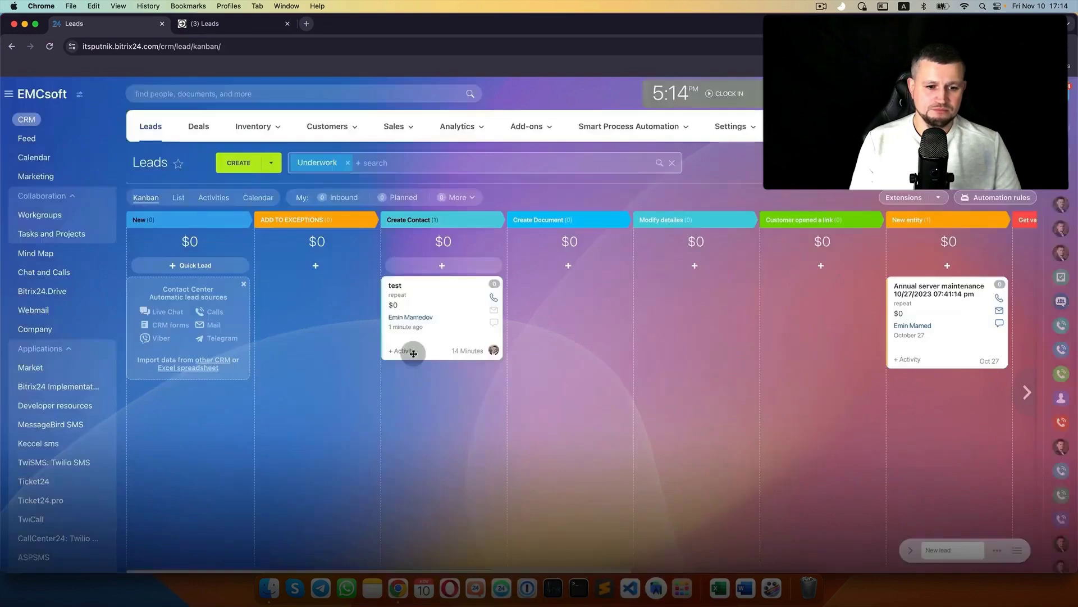
click(239, 163)
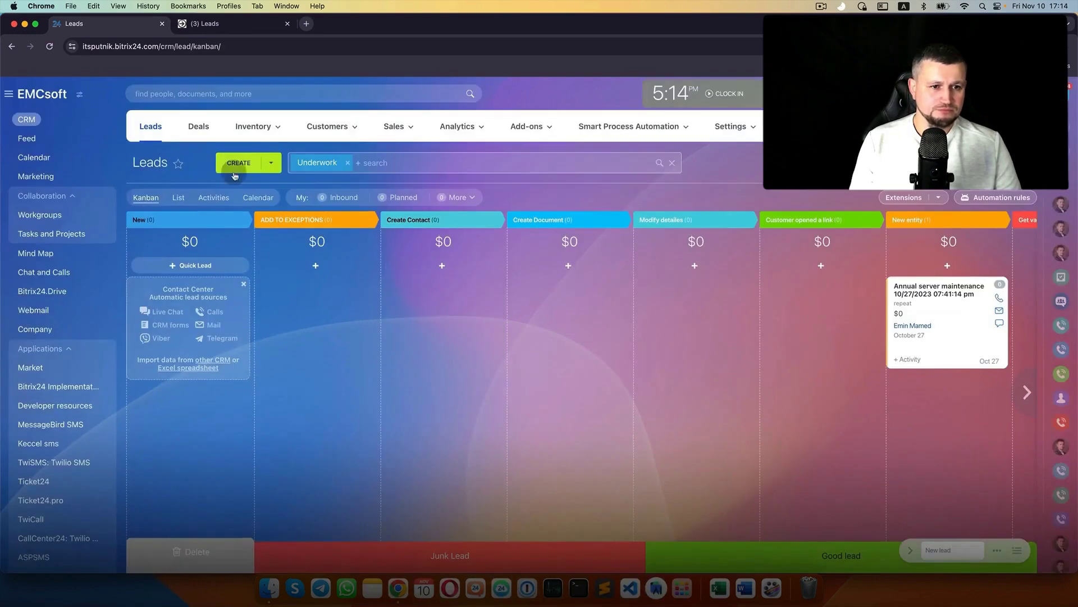
- Create and save lead 'Test' with the contact's first name, last name, phone and e-mail
click(429, 222)
text(Test)
click(438, 365)
click(438, 401)
scroll(393, 380, down, 5)
click(393, 366)
text(333 22211)
click(417, 404)
click(670, 557)
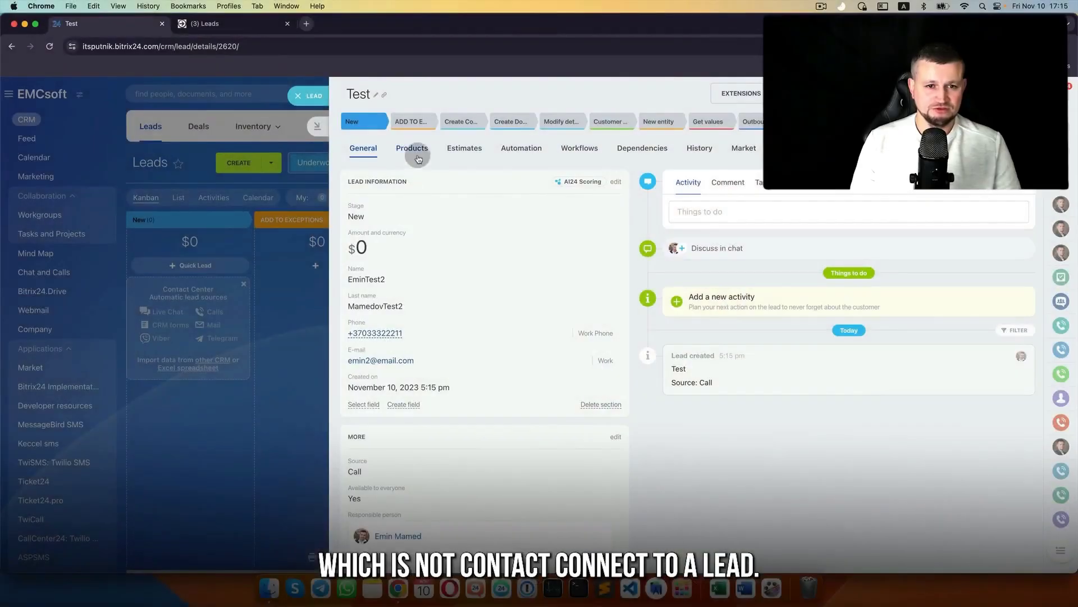
- Move the lead to Create Contact and open the contact the robot created
click(473, 125)
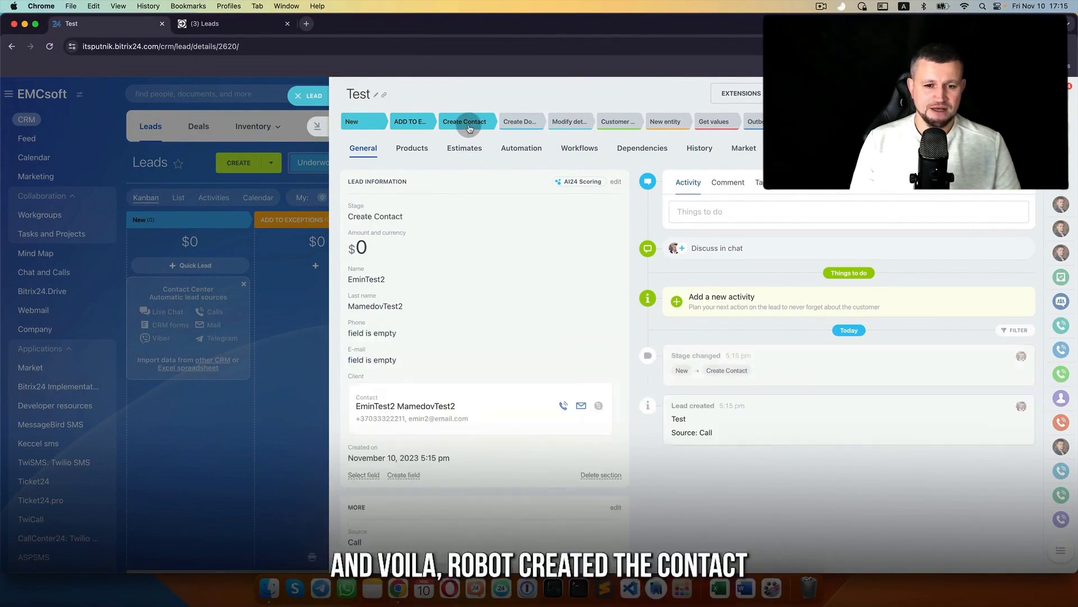
click(406, 407)
scroll(404, 405, down, 3)
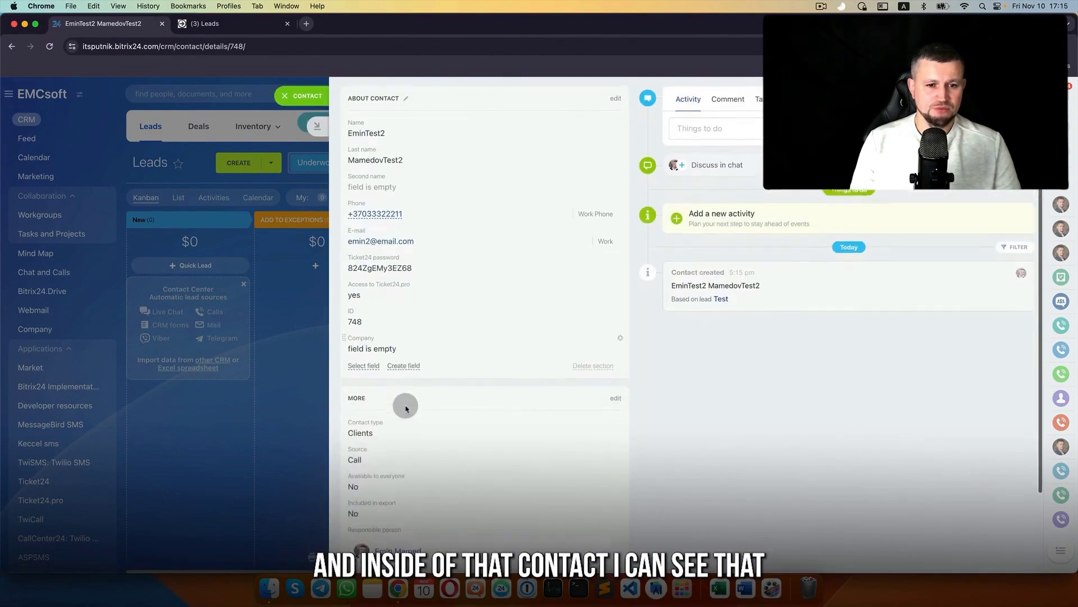
- Drag the Contact type field into About Contact, confirming it reads Clients
scroll(426, 323, up, 2)
click(356, 429)
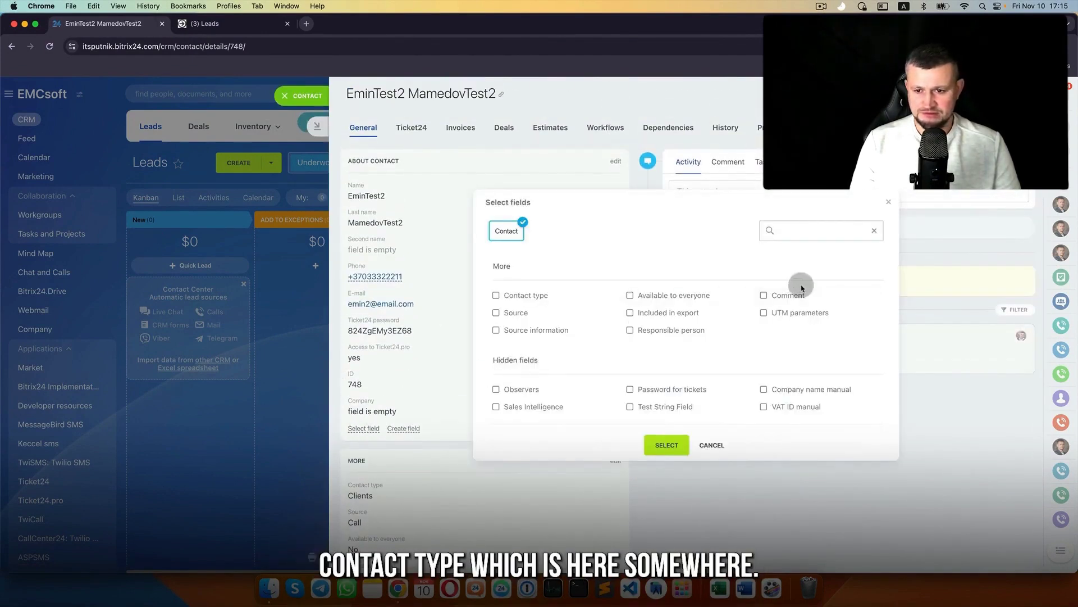
click(712, 444)
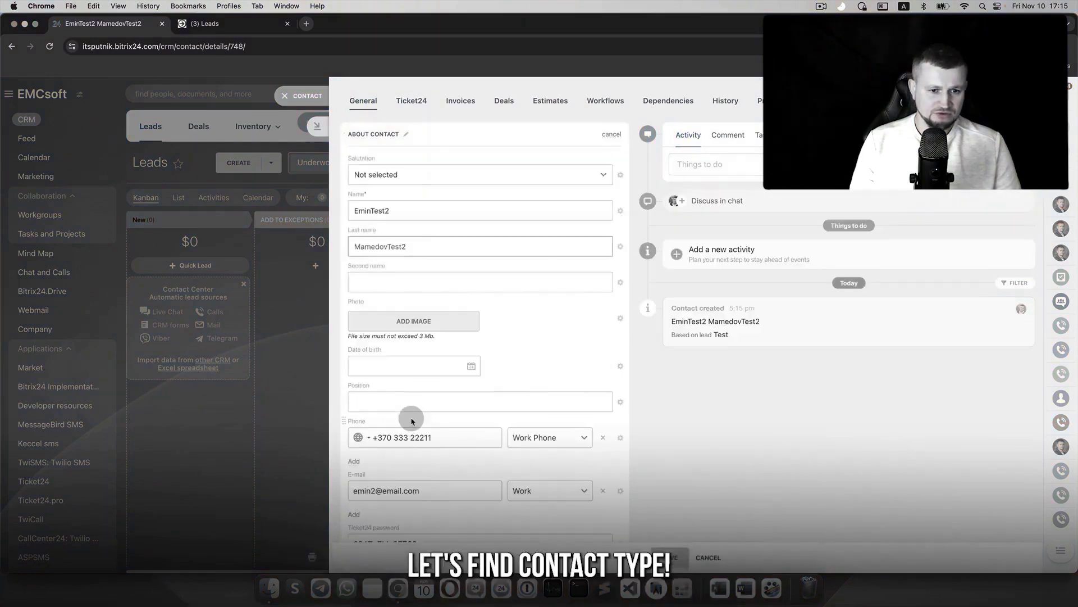
scroll(410, 415, down, 10)
click(368, 502)
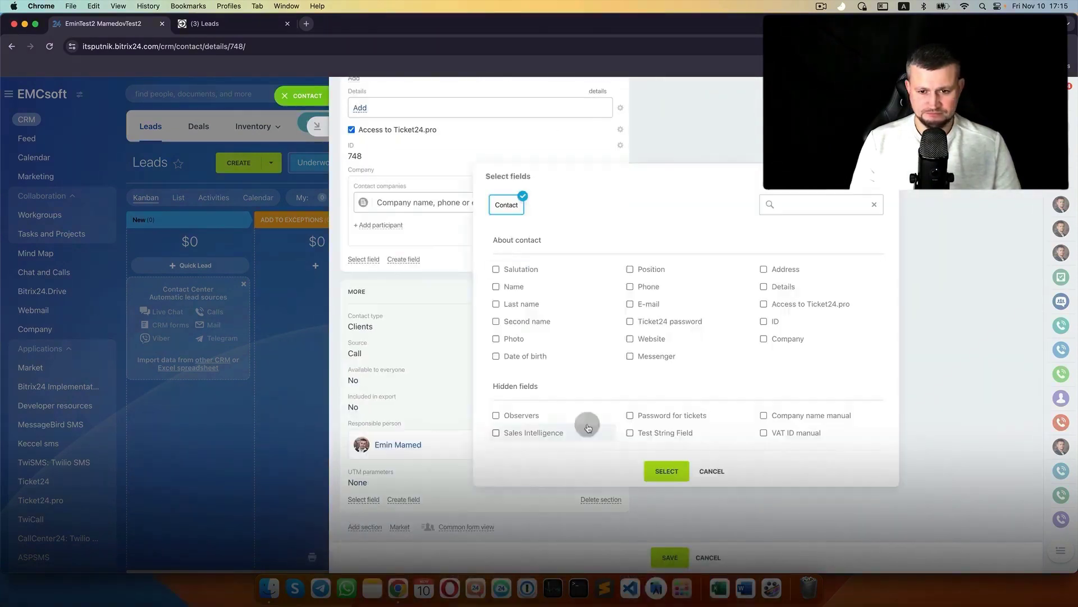
click(709, 468)
drag(344, 494, 414, 418)
scroll(414, 418, down, 3)
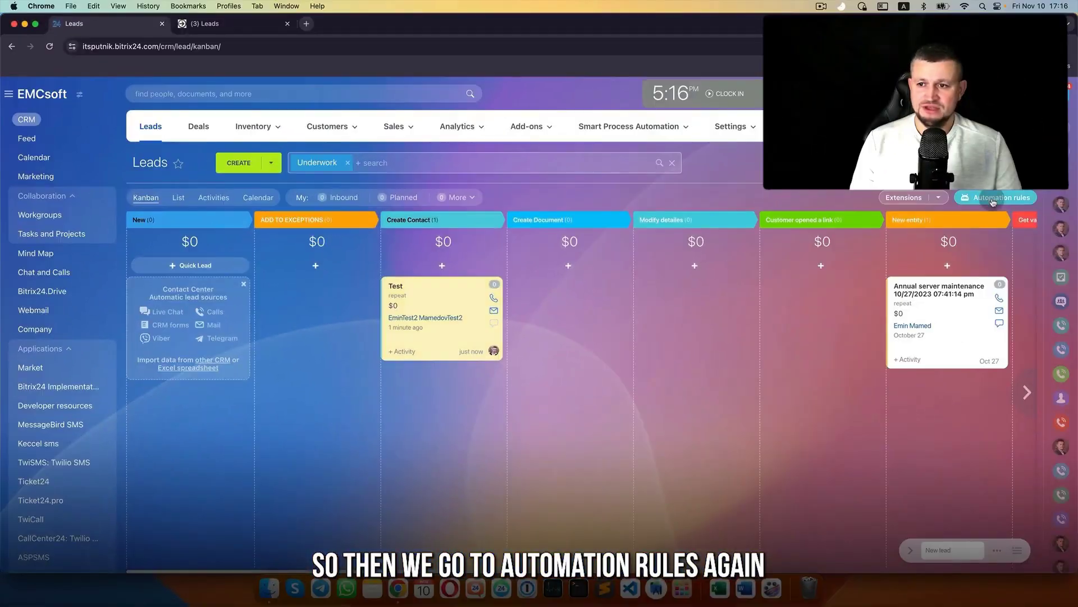
- Add a Modify company rule from Customer information to the New lead stage
click(992, 199)
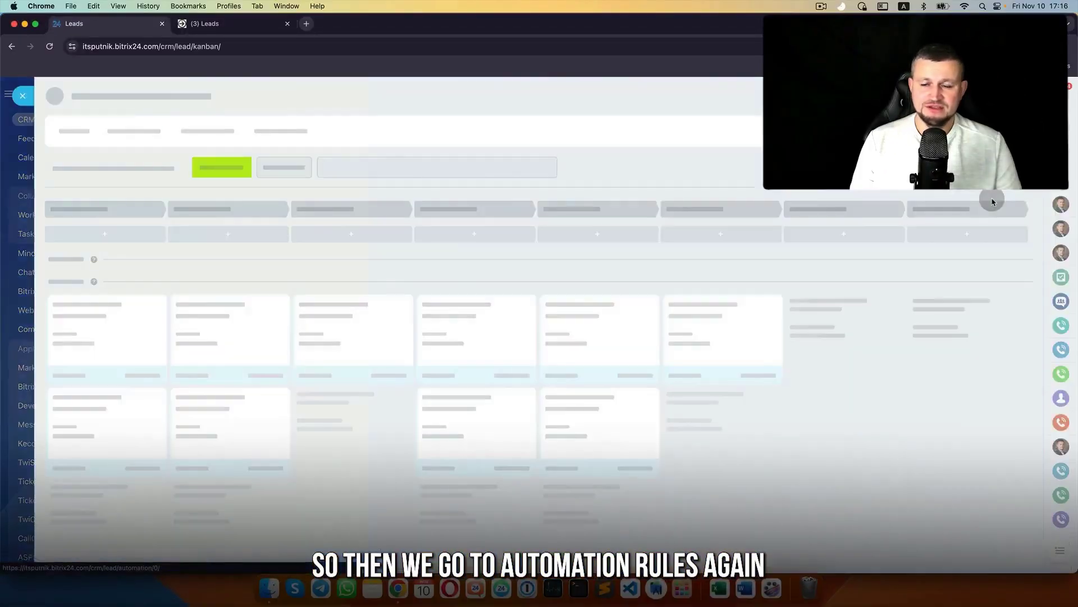
click(249, 171)
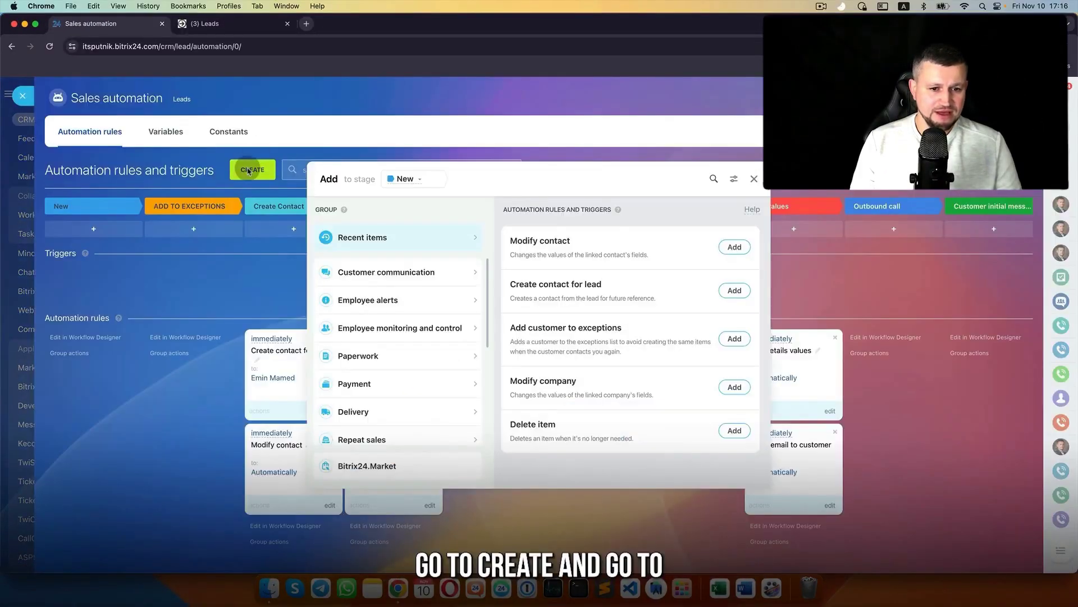
scroll(369, 360, down, 5)
click(393, 382)
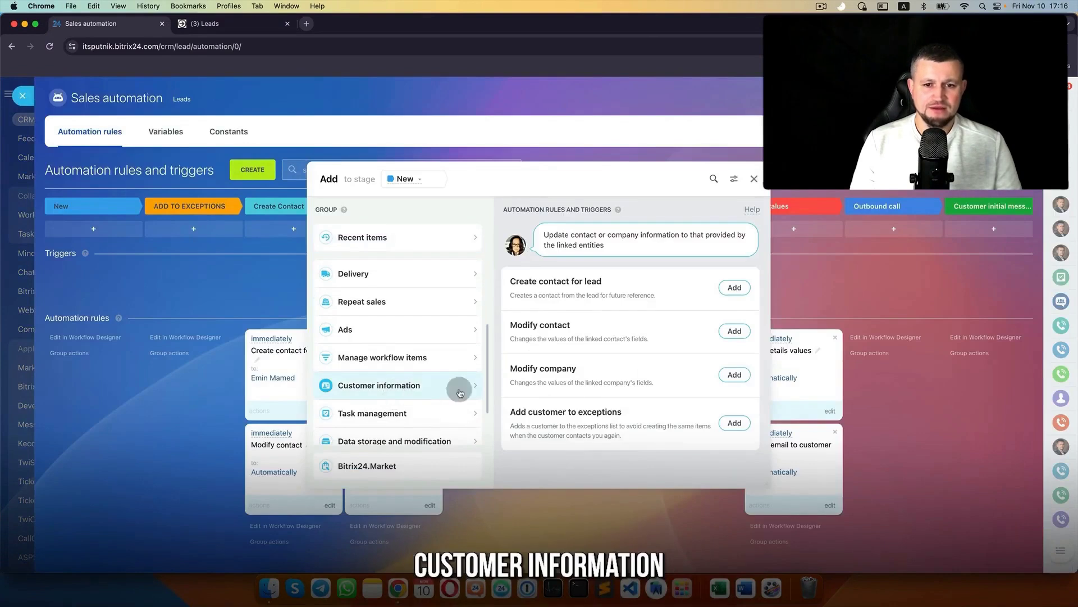
click(734, 375)
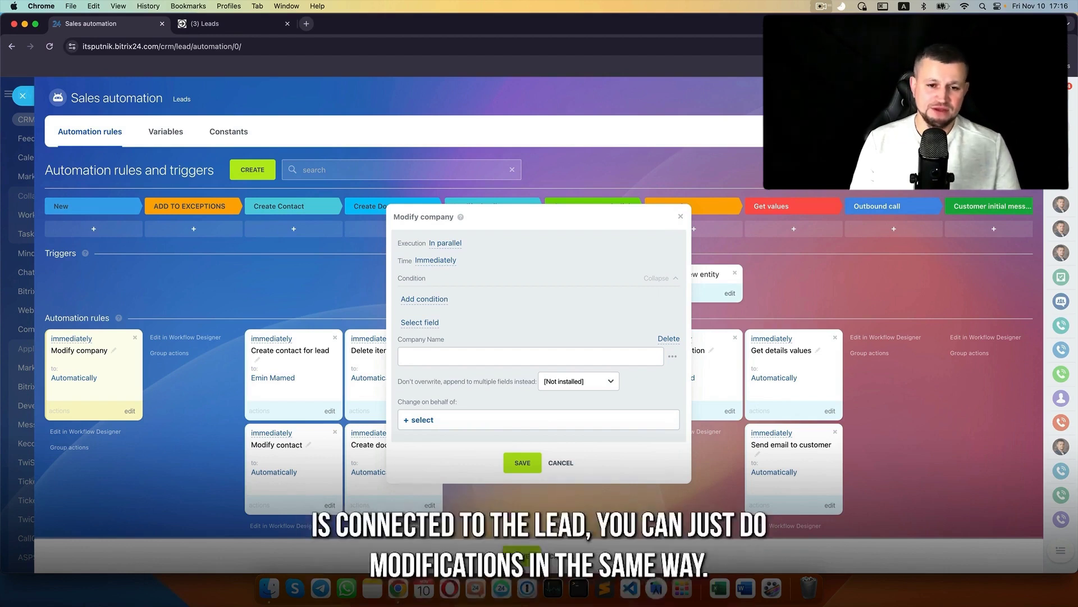
- Replace the Company Name field with Company Type set to Client in the Modify company rule
click(677, 340)
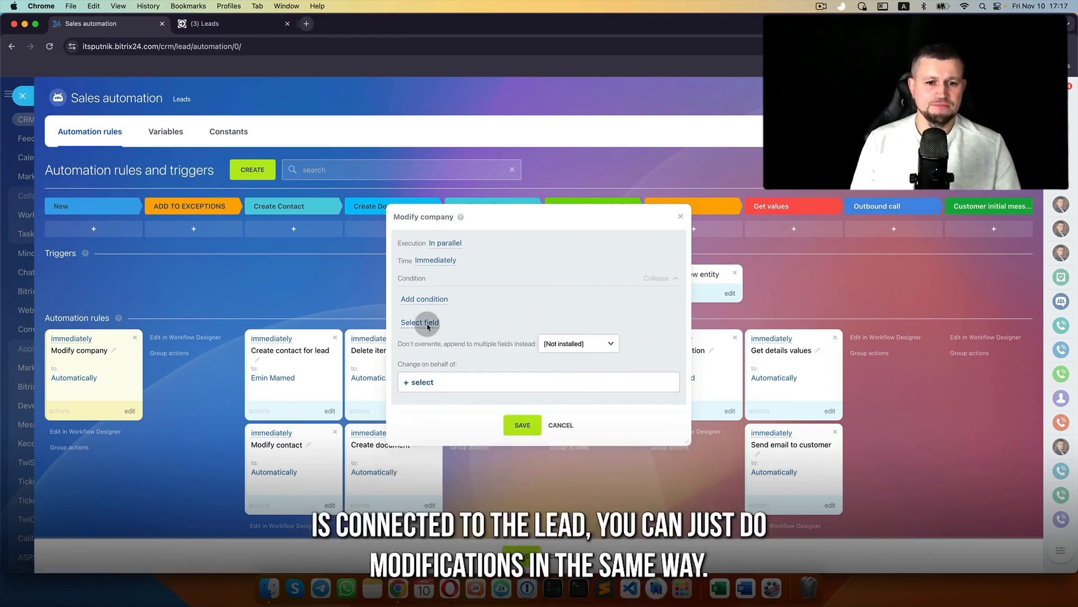
click(427, 324)
scroll(461, 413, down, 1)
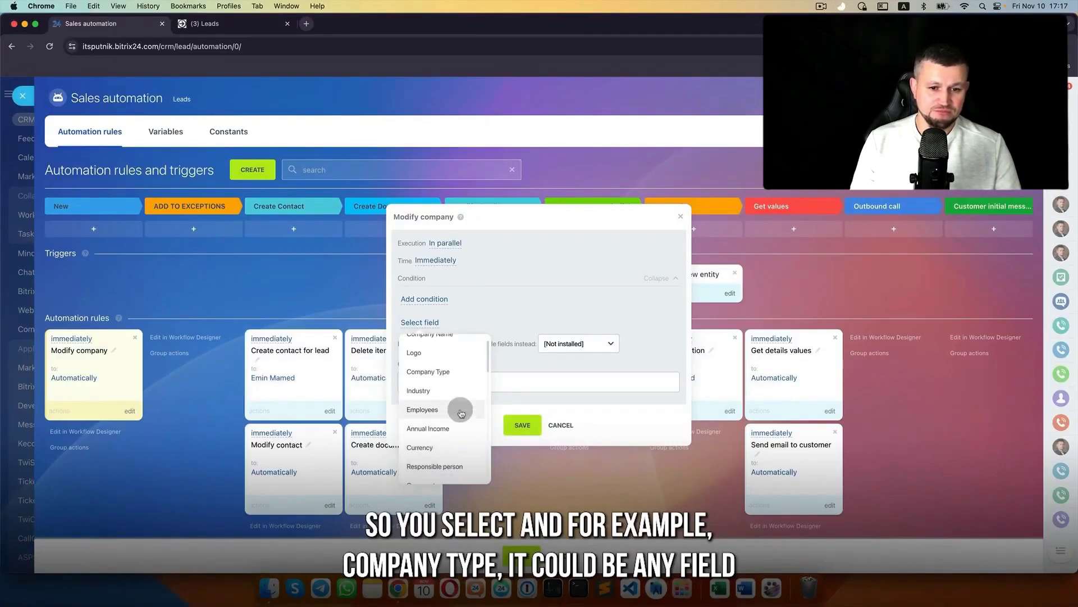
click(438, 369)
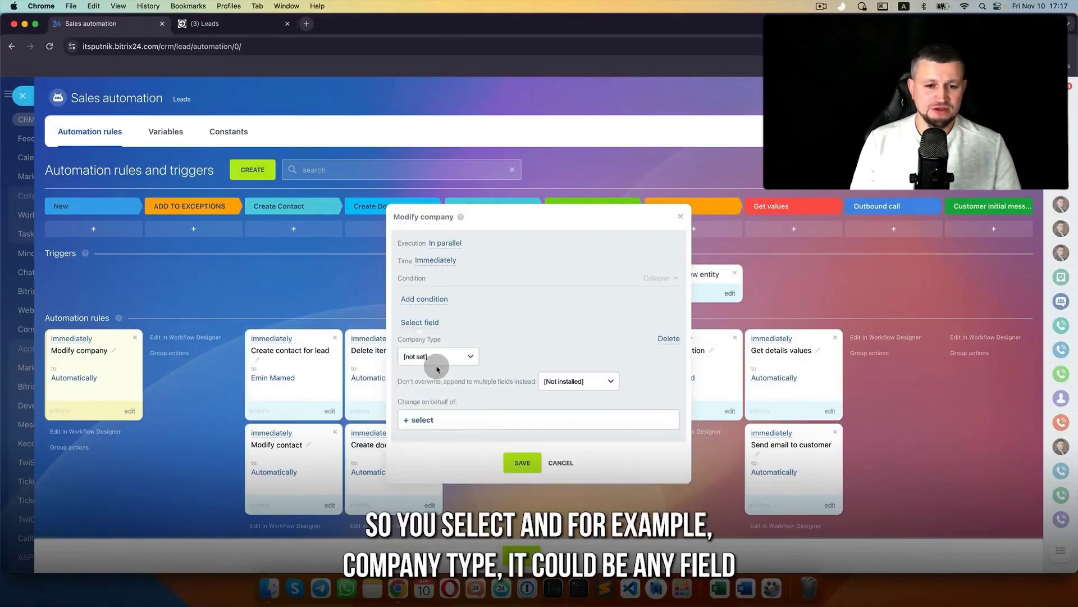
click(437, 363)
click(450, 368)
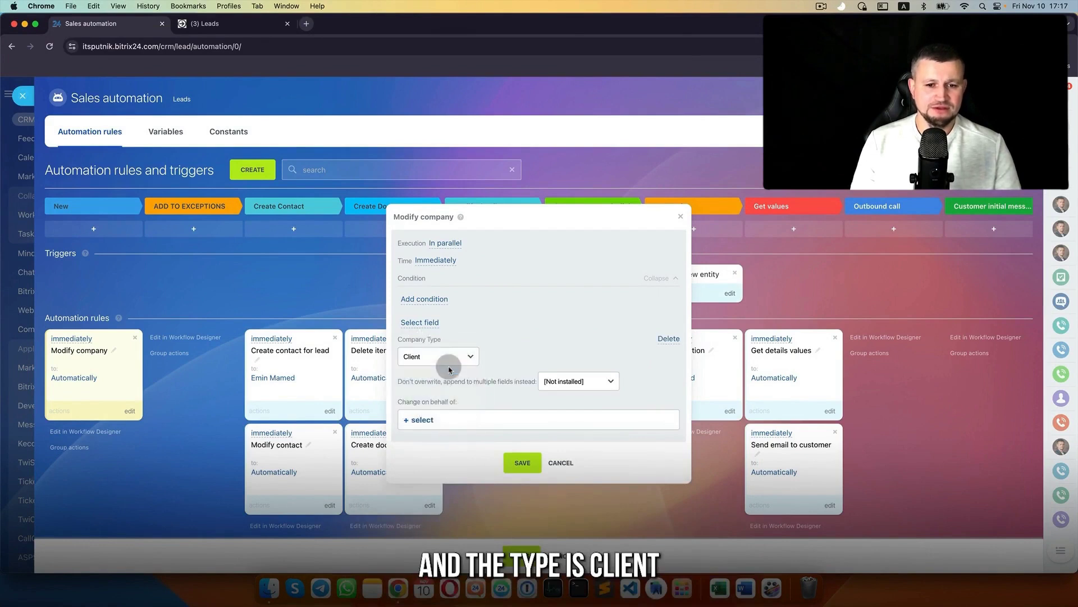
- Run the change as the chosen user, save the rule in Create Contact, and move Test back to New
click(415, 419)
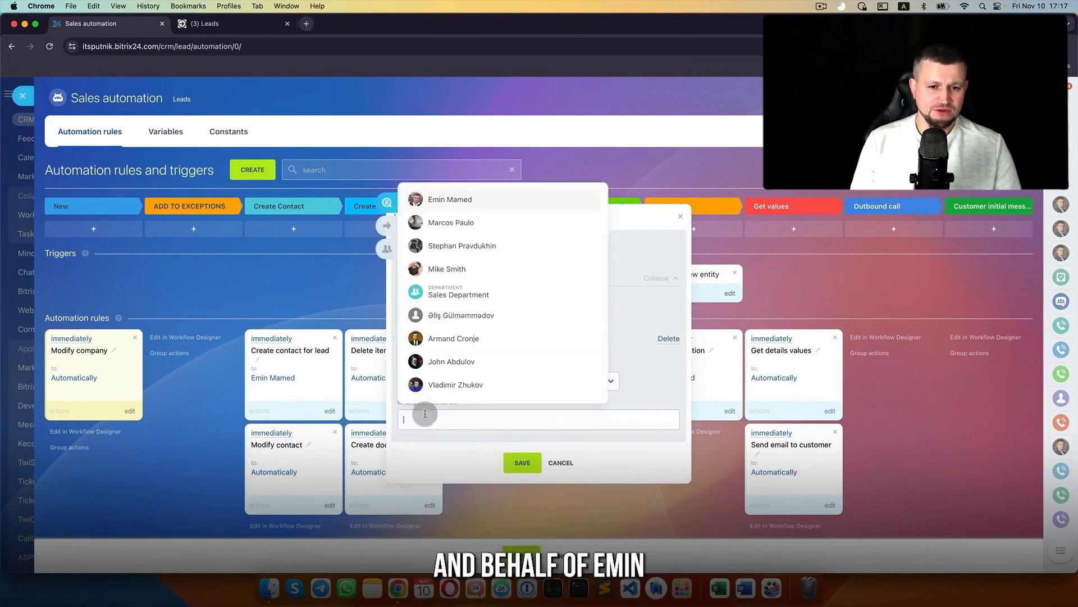
click(476, 207)
click(522, 462)
drag(77, 360, 286, 520)
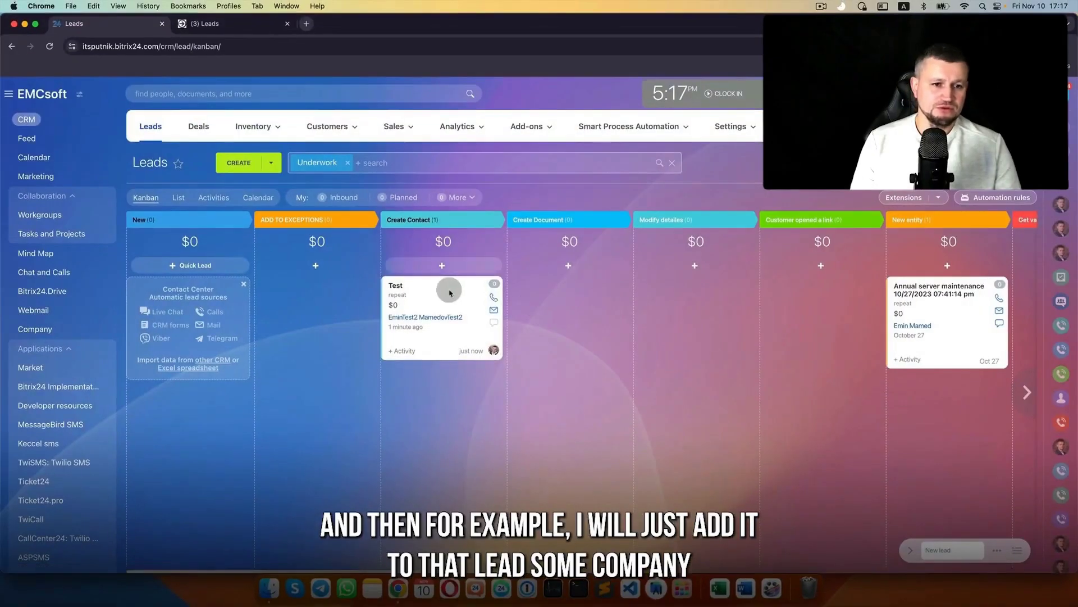
drag(450, 292, 169, 292)
- Link the EMCsoft company to the Test lead and open its company card
click(147, 291)
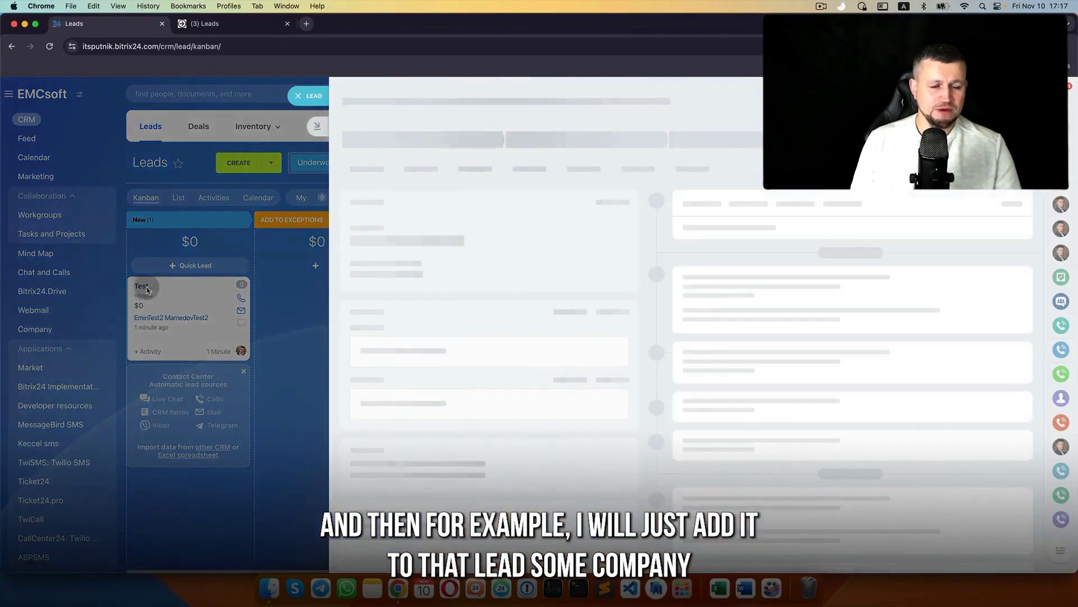
click(616, 185)
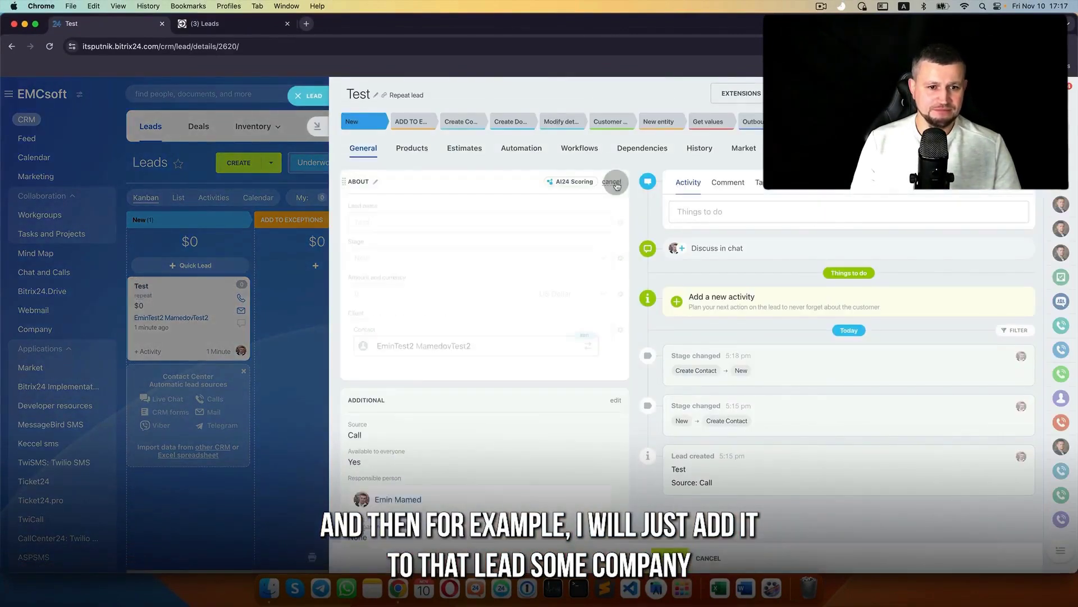
scroll(414, 467, down, 4)
click(433, 409)
click(418, 445)
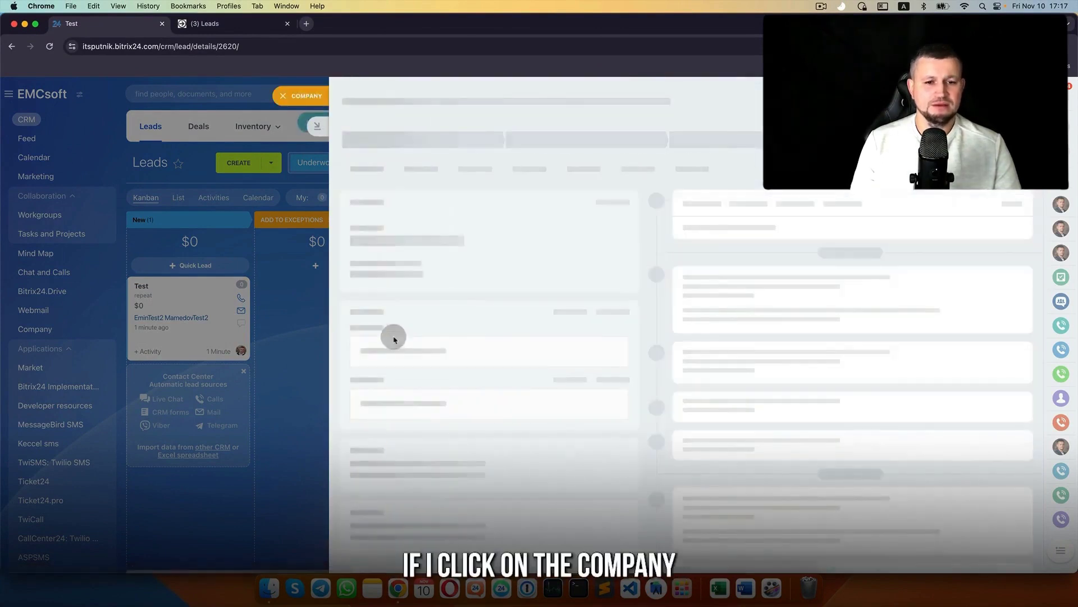
click(392, 335)
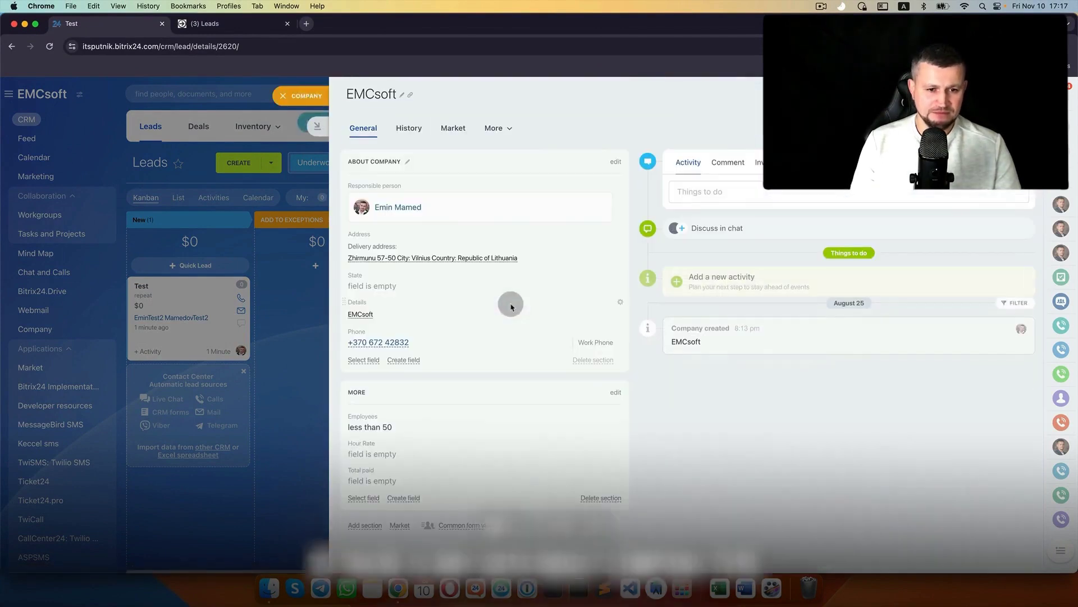
- Add the Company type field to EMCsoft, set it to Not selected, save, and return to the lead
click(357, 362)
click(543, 381)
click(654, 486)
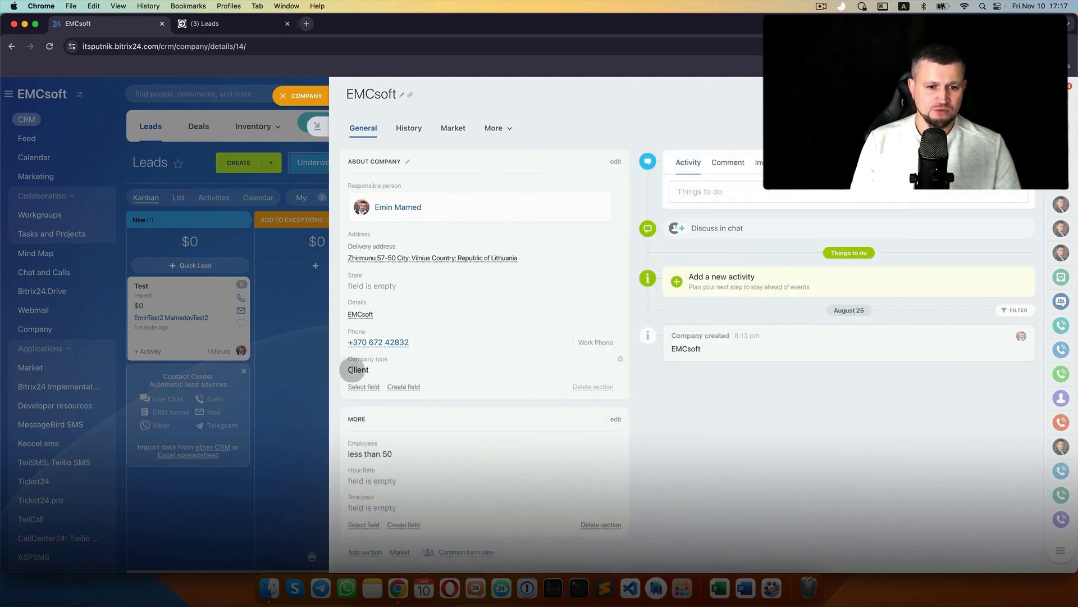
click(364, 369)
click(371, 375)
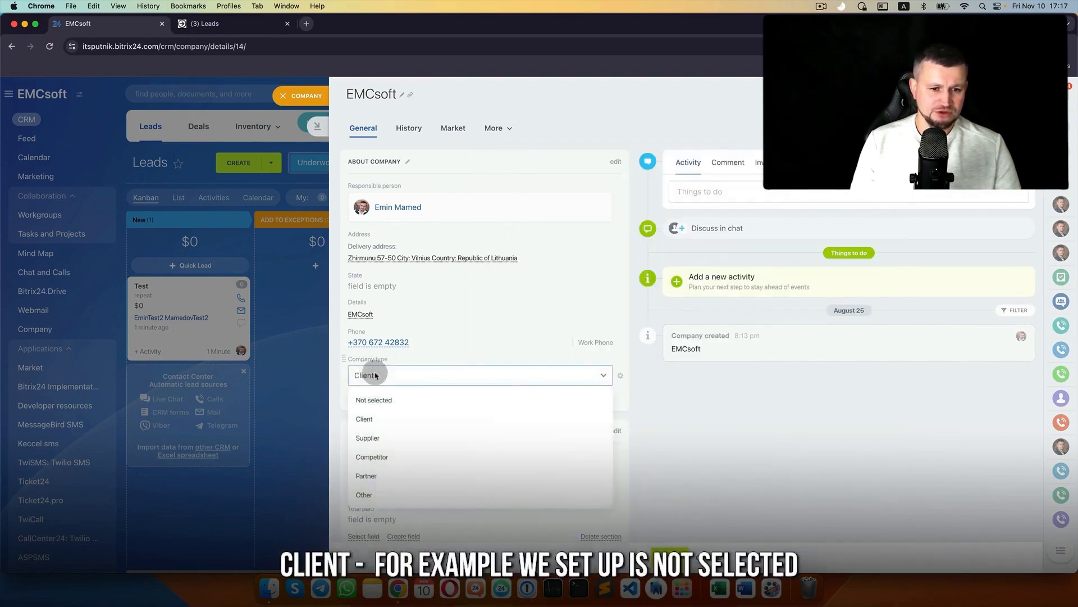
click(395, 407)
click(670, 553)
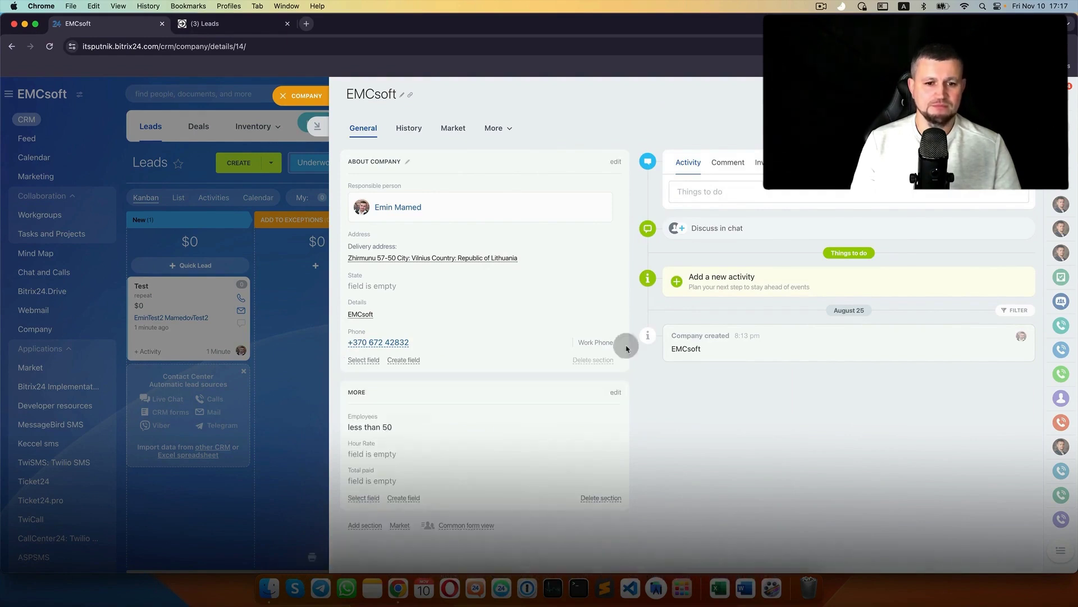
click(305, 97)
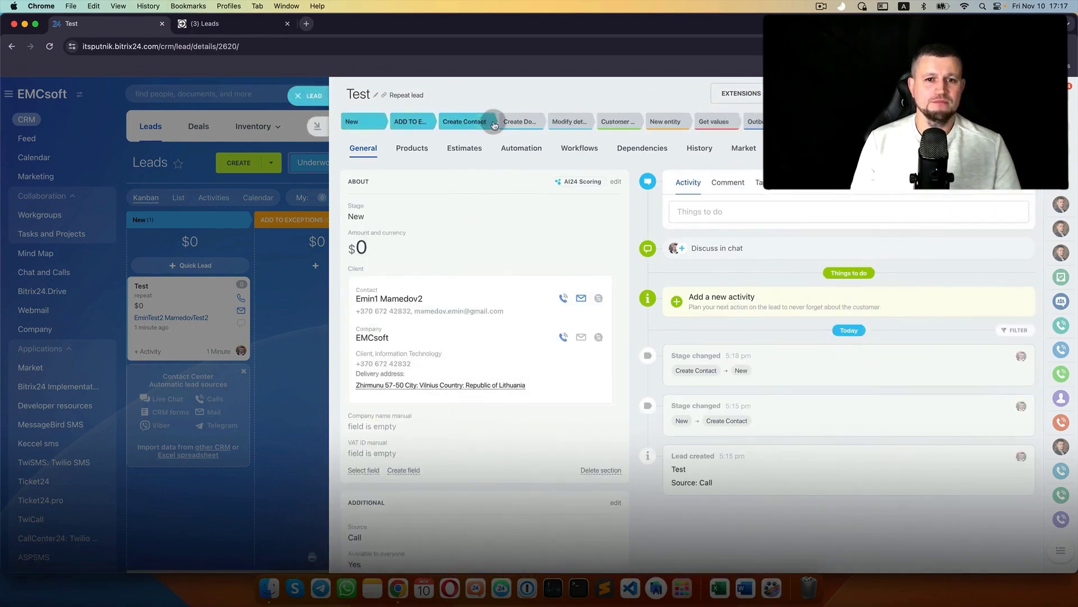
click(376, 340)
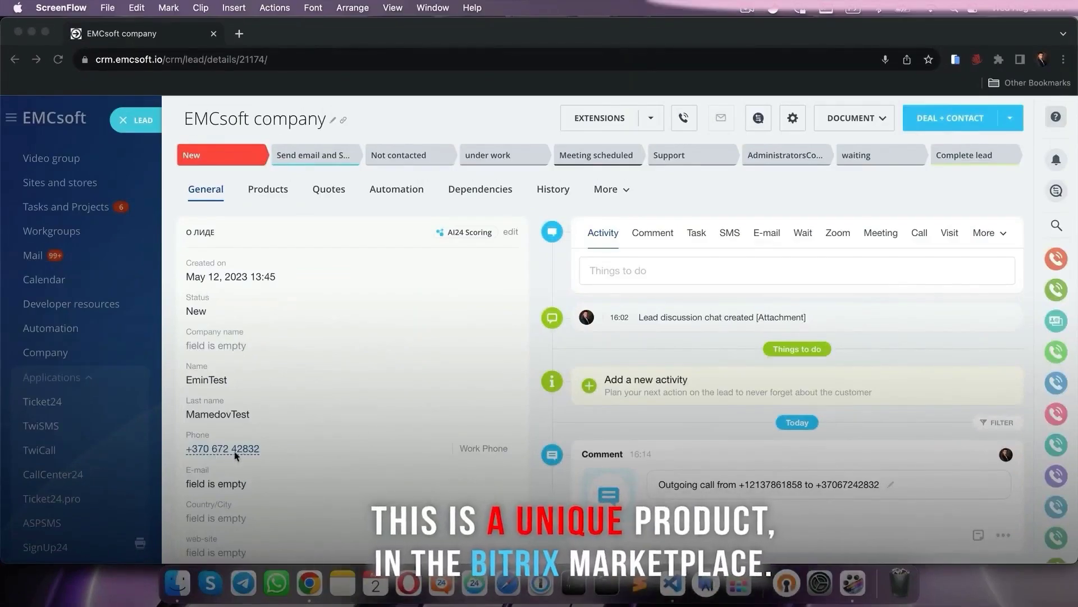
click(246, 457)
click(204, 452)
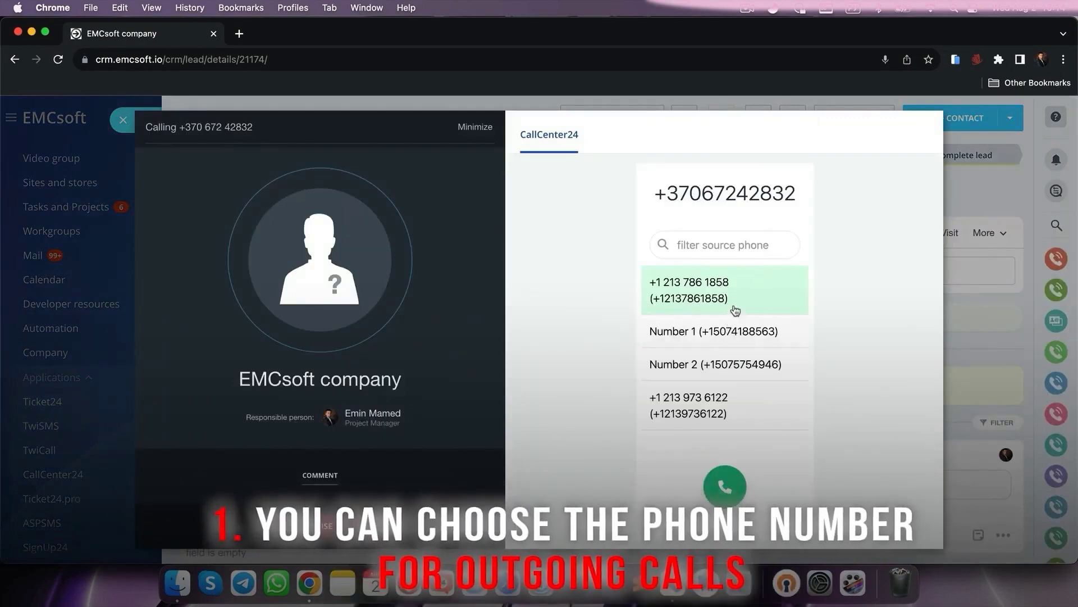
click(735, 311)
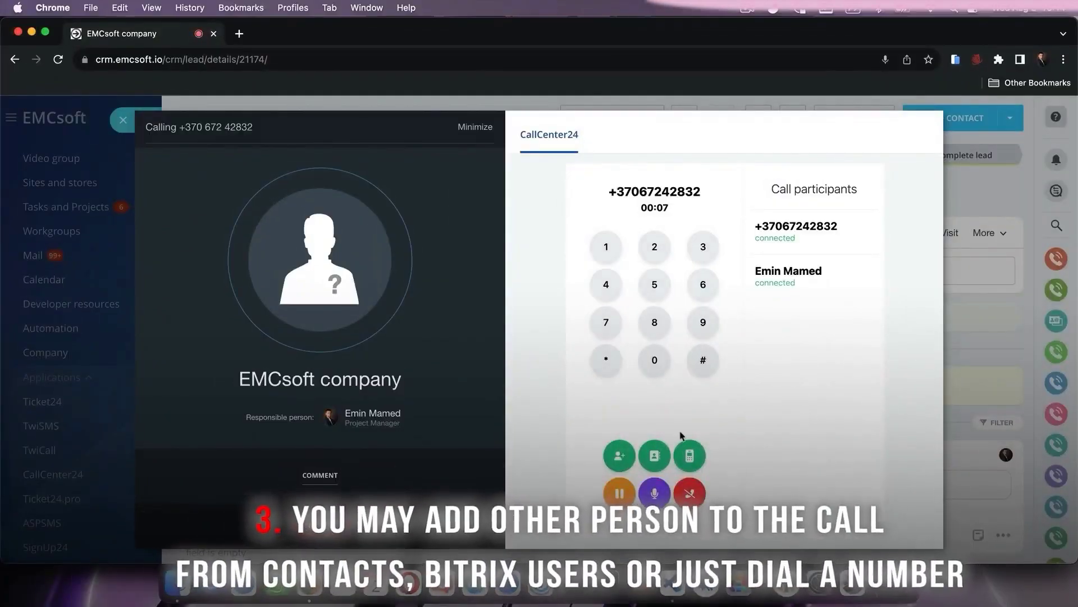
click(656, 456)
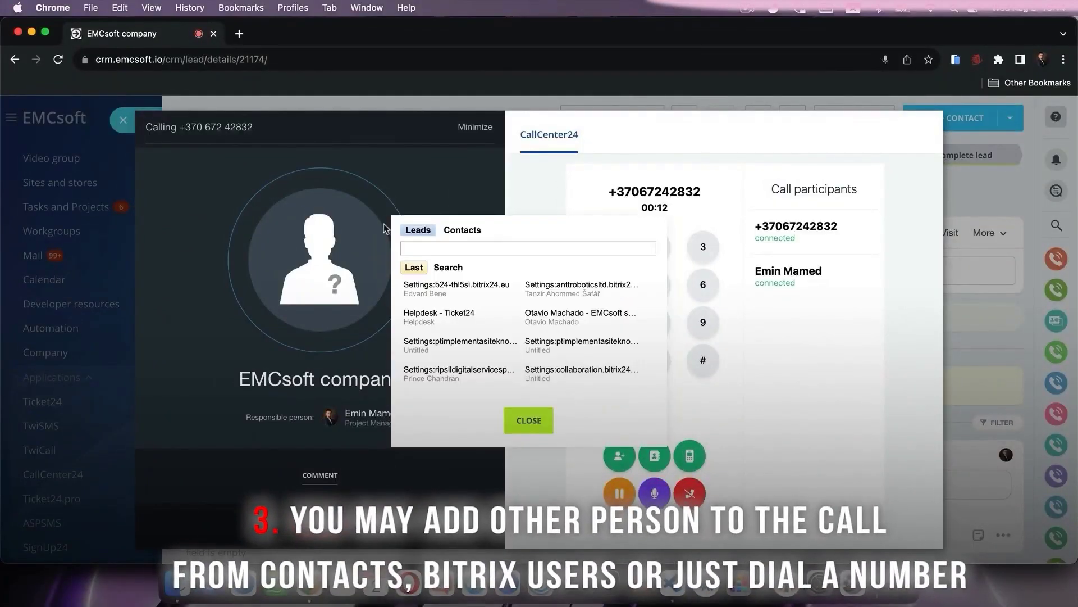
click(530, 422)
click(619, 454)
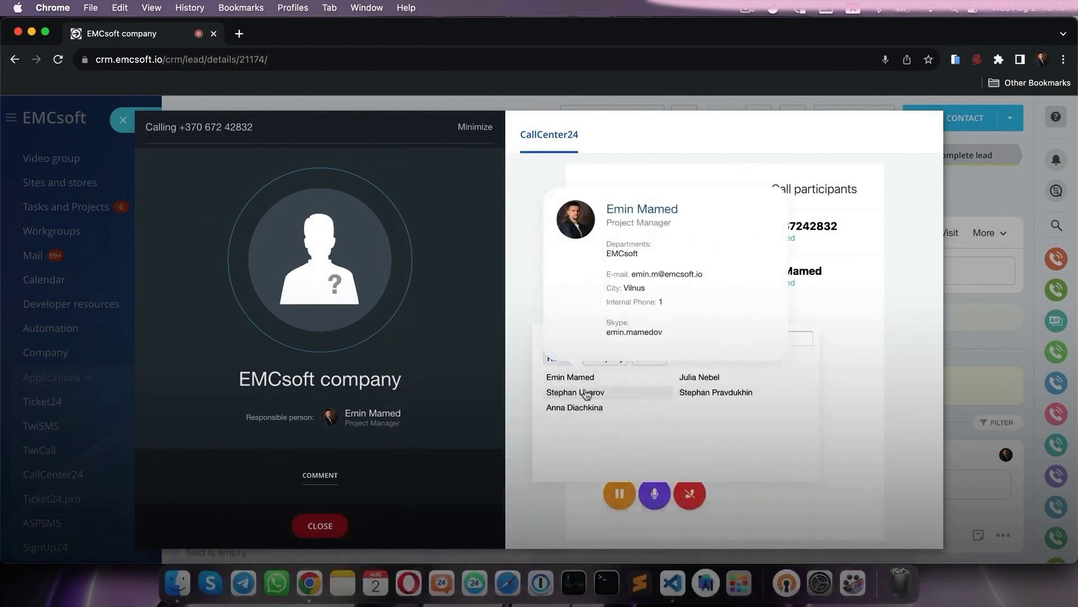
mouse_move(588, 396)
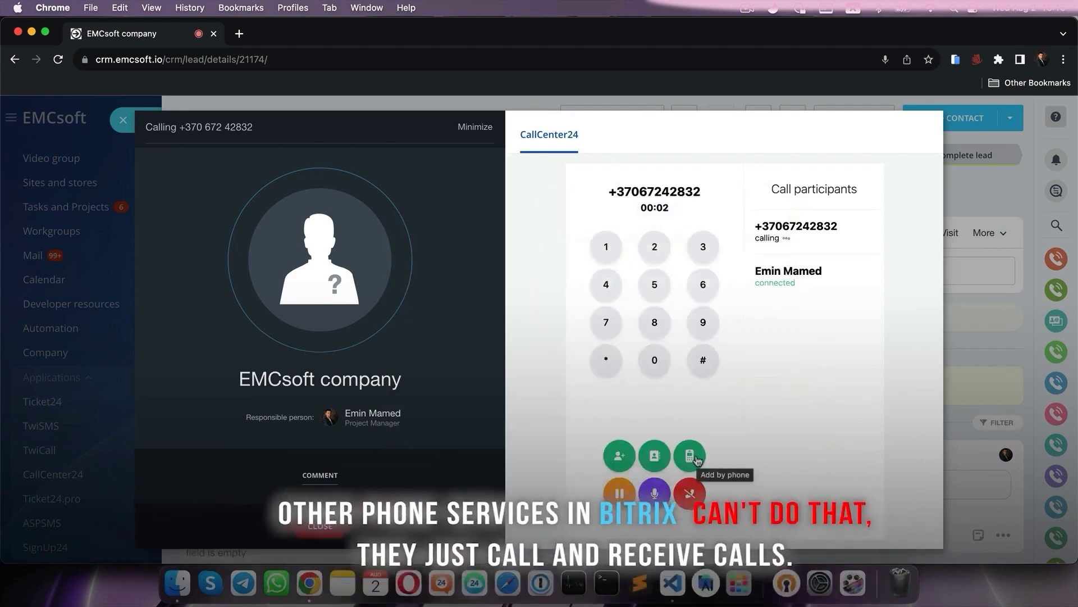
click(691, 456)
text(+1296962)
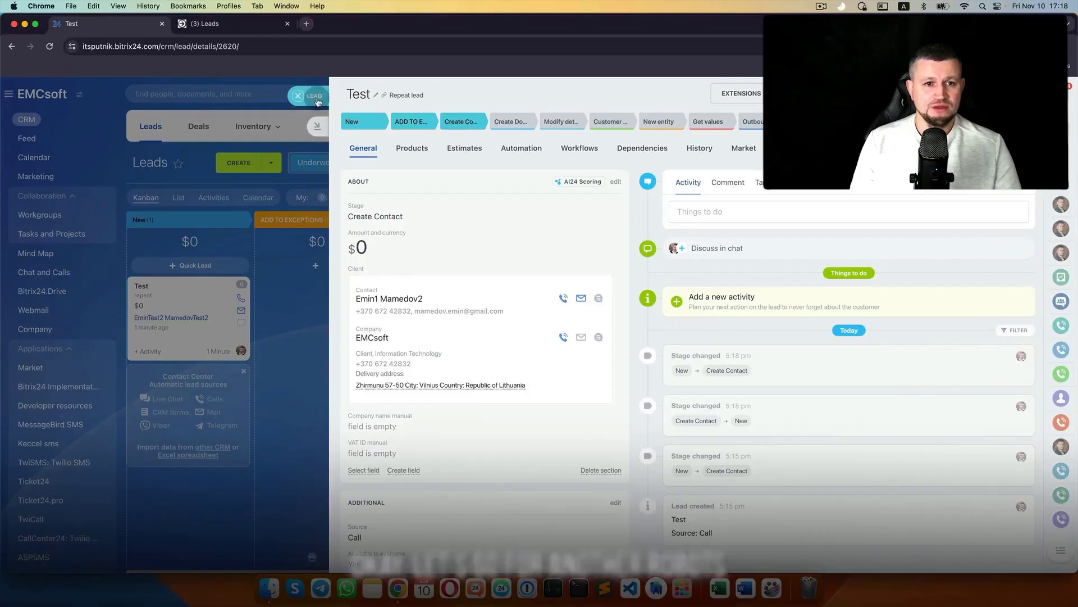
- Return to the leads board and start a New-stage automation rule, browsing Customer information rules
click(317, 94)
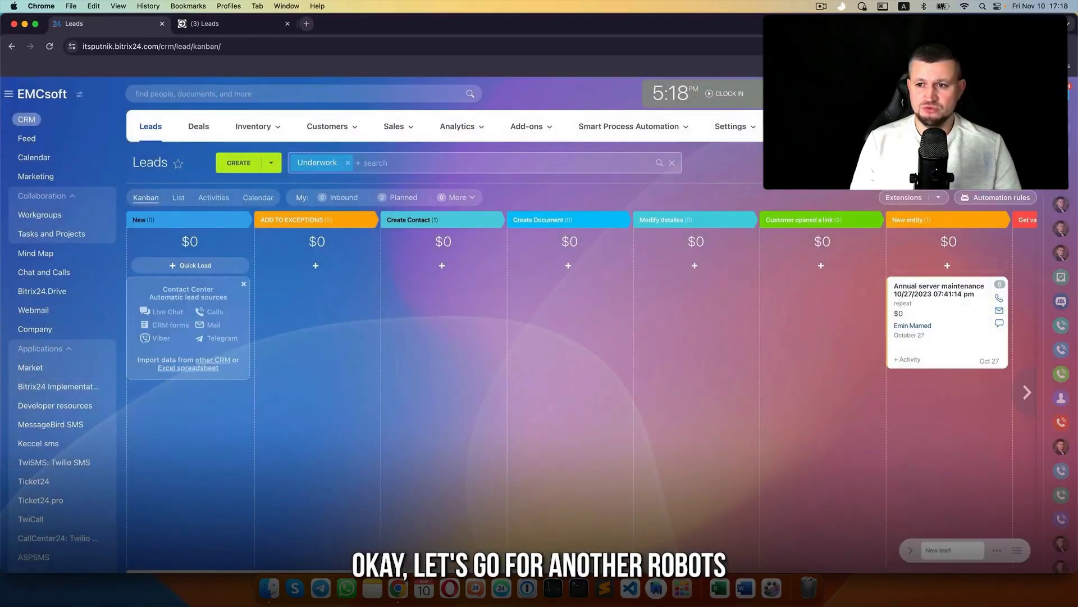
click(1005, 197)
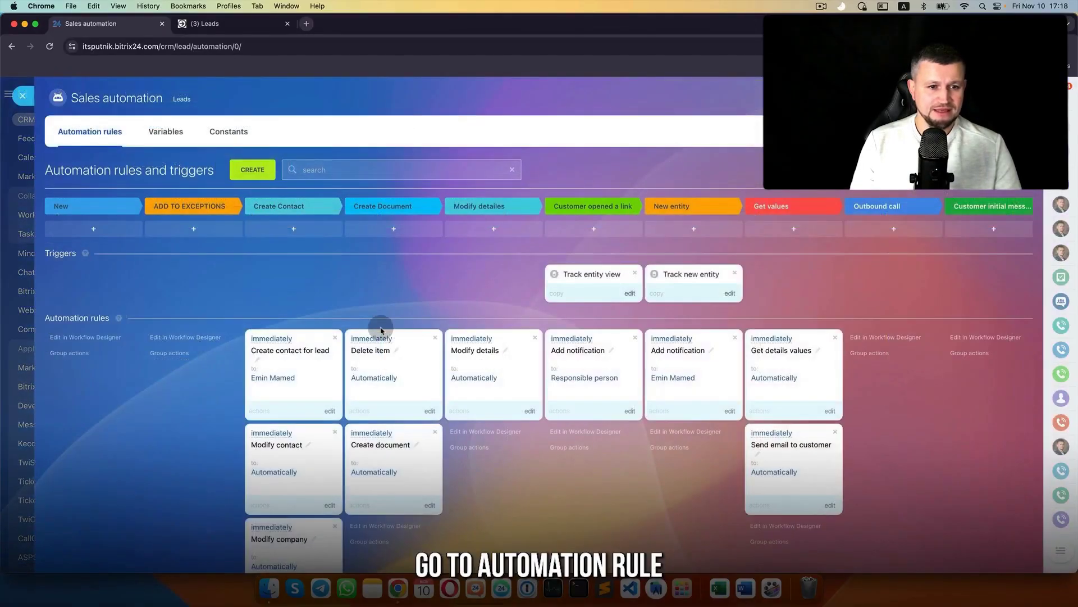
scroll(381, 330, down, 2)
click(253, 100)
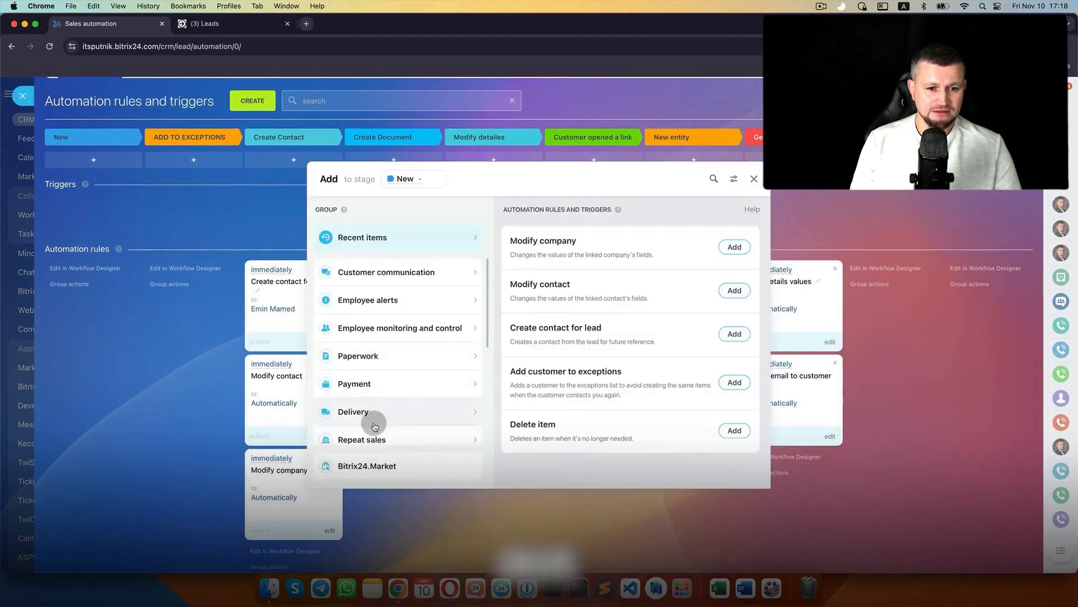
scroll(375, 425, down, 3)
click(379, 378)
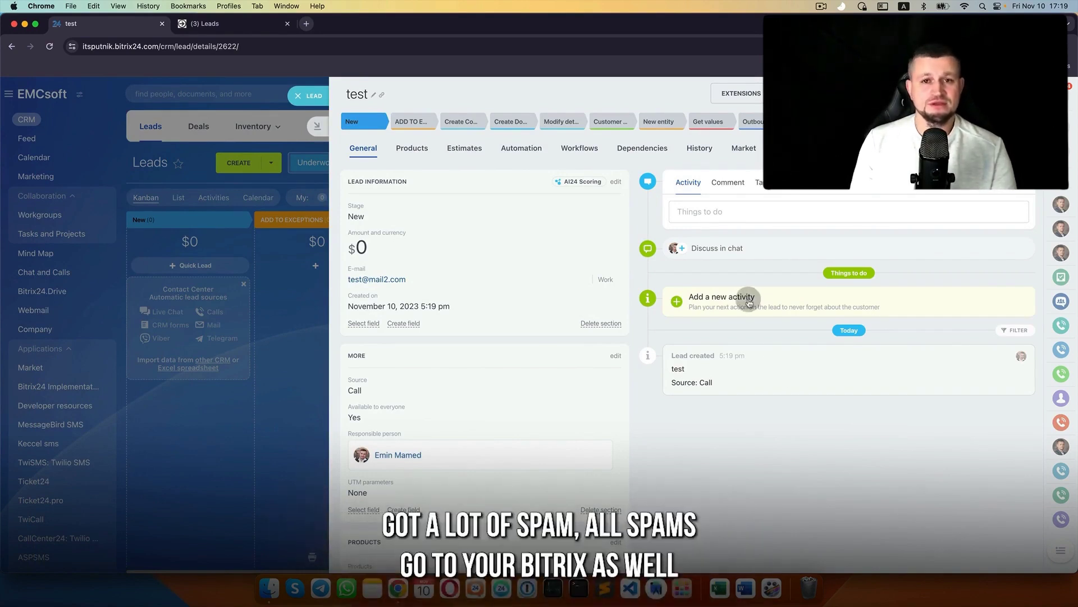
- Open the test lead and use its e-mail address to reach Mailbox Integration
click(328, 324)
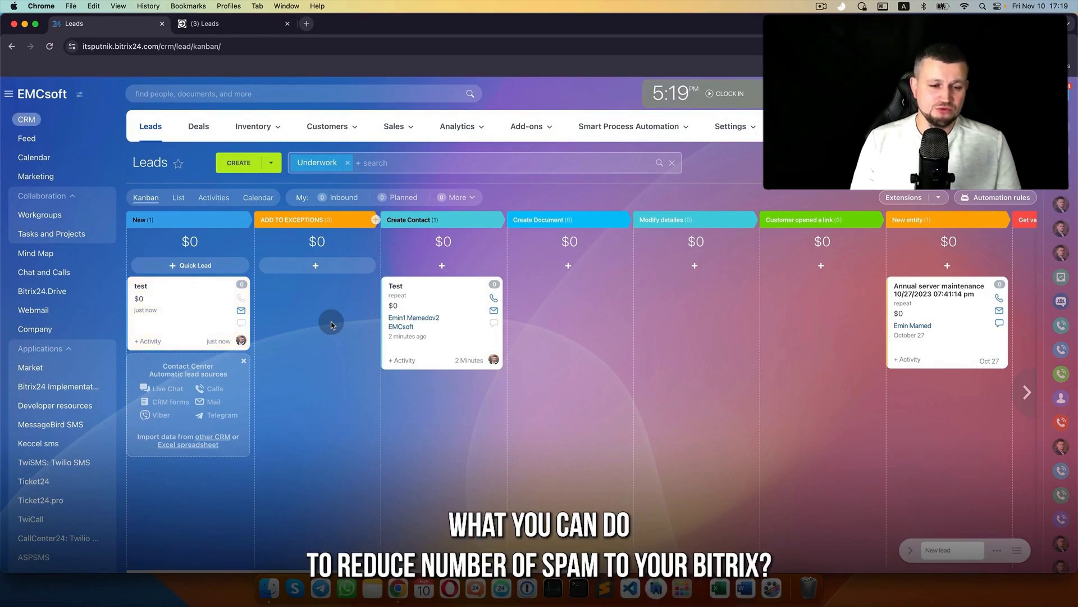
click(192, 305)
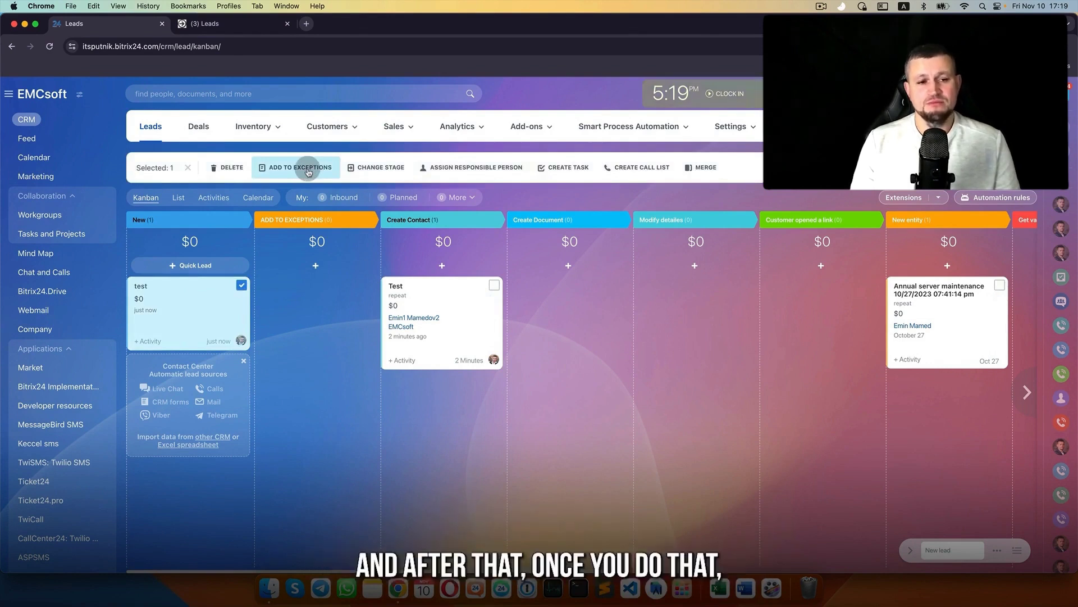
click(141, 286)
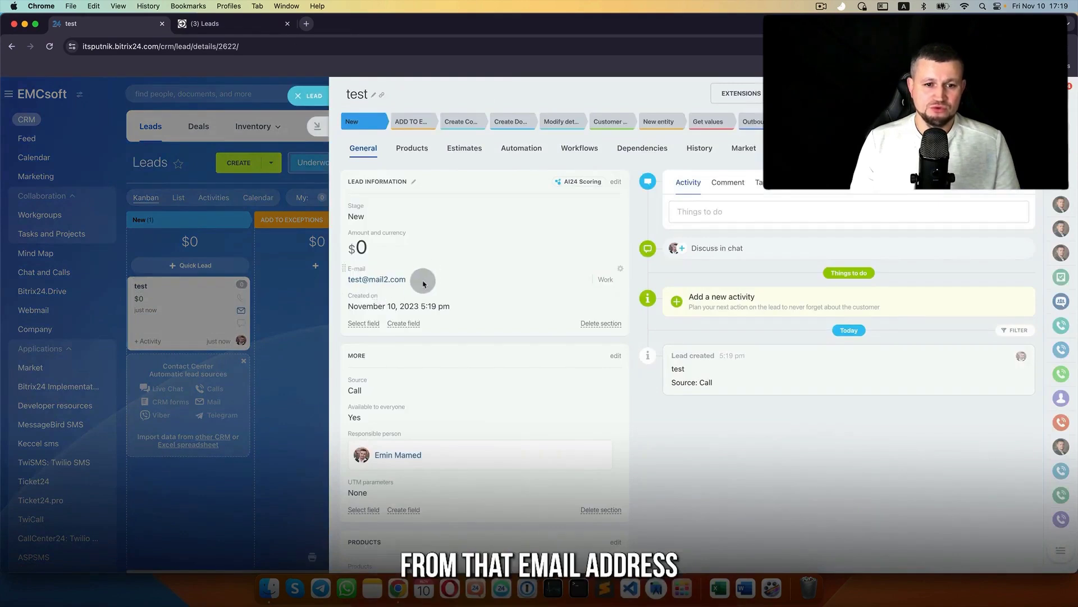
drag(406, 281, 350, 279)
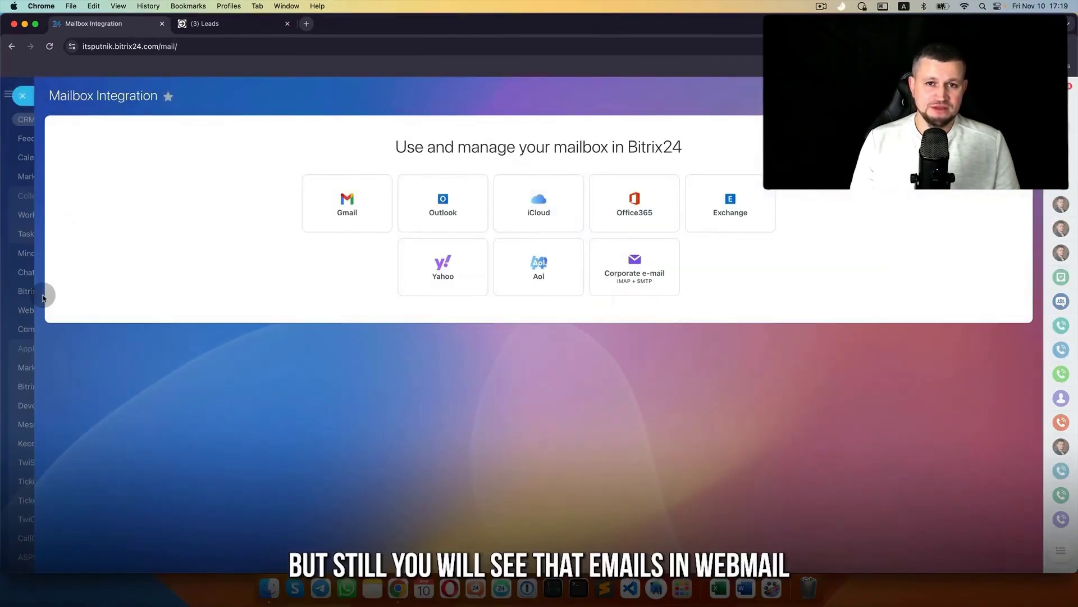
- Leave Mailbox Integration, toggle selection of the test, Test and Annual server maintenance leads, then open lead automation
click(20, 312)
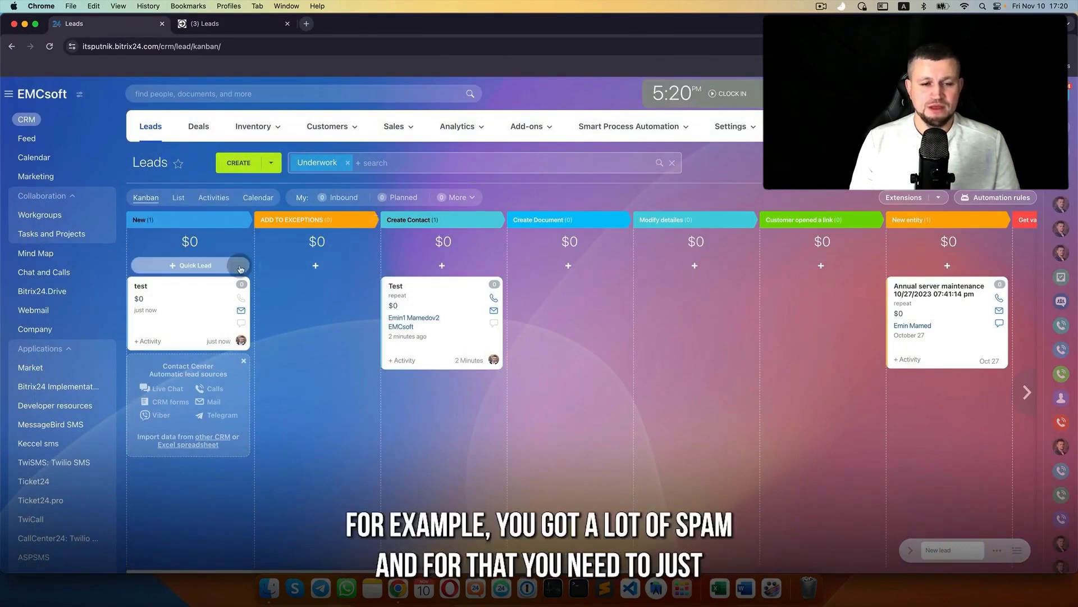
click(204, 296)
click(484, 319)
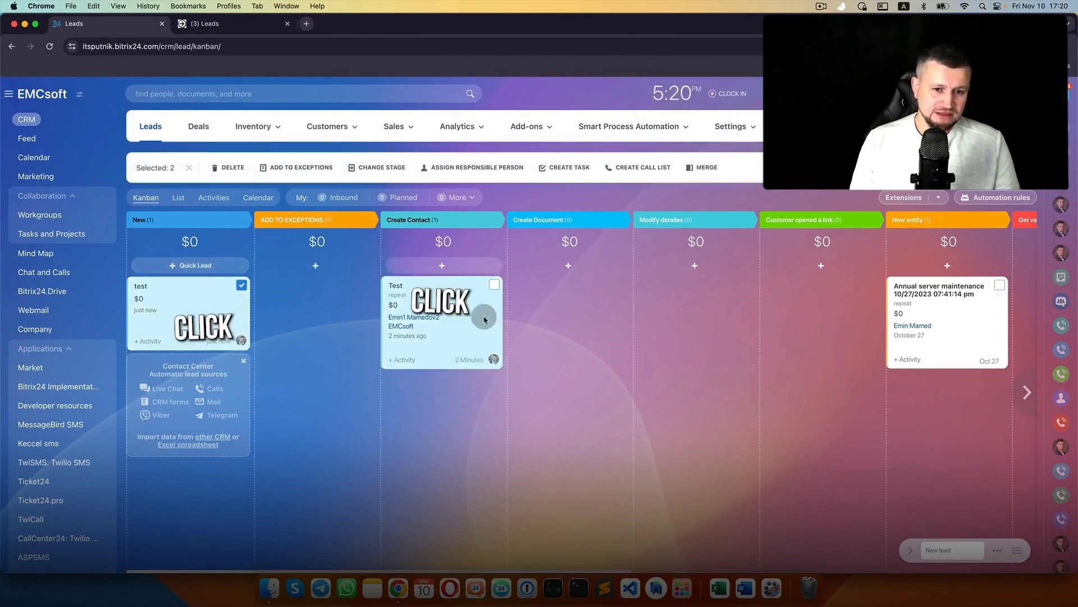
click(985, 333)
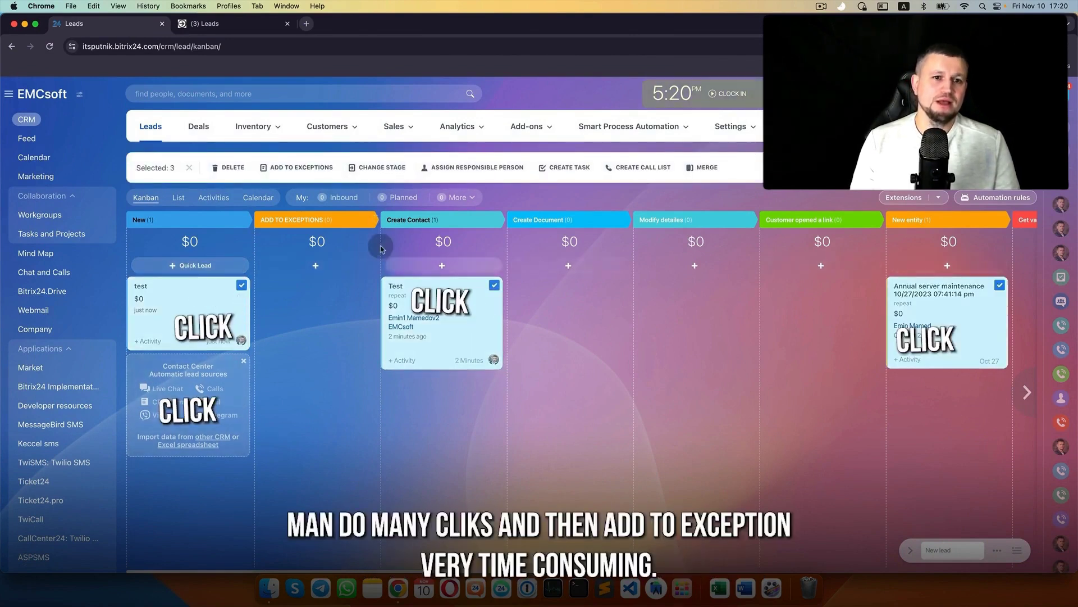
click(501, 321)
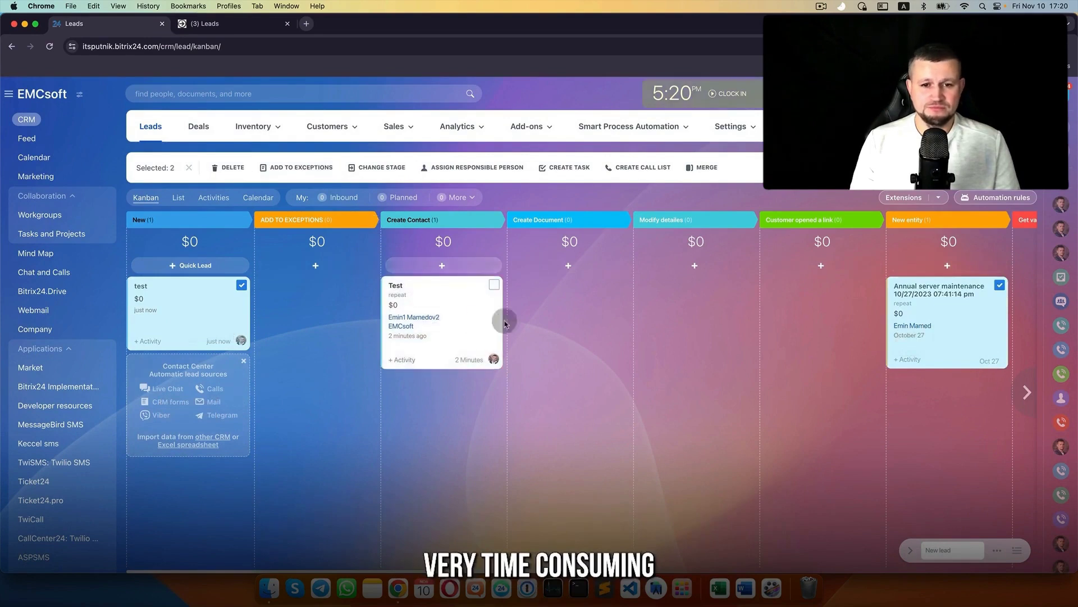
click(962, 344)
click(193, 305)
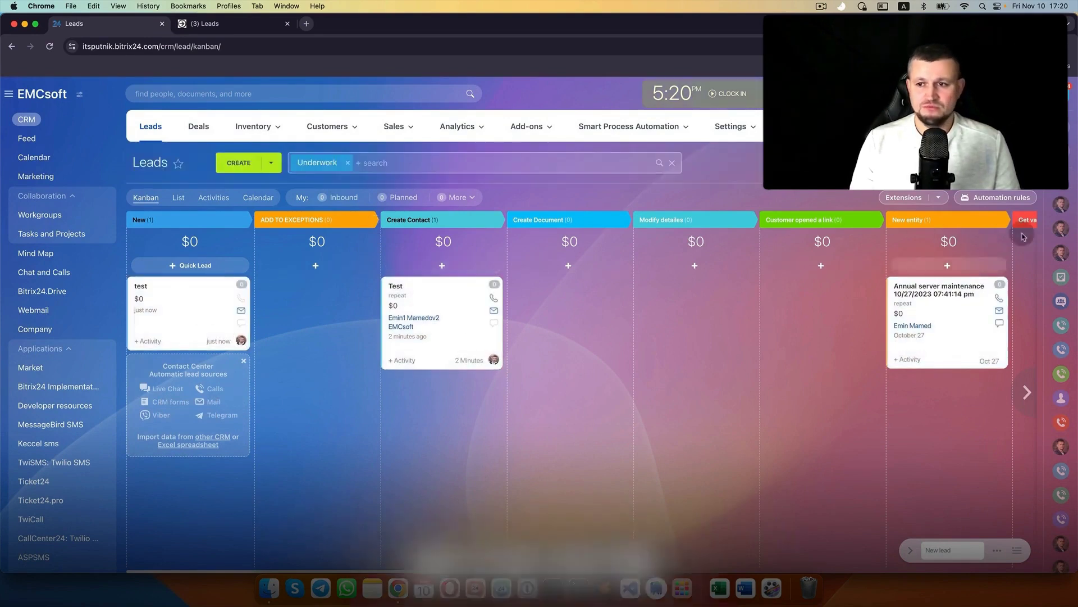
click(995, 198)
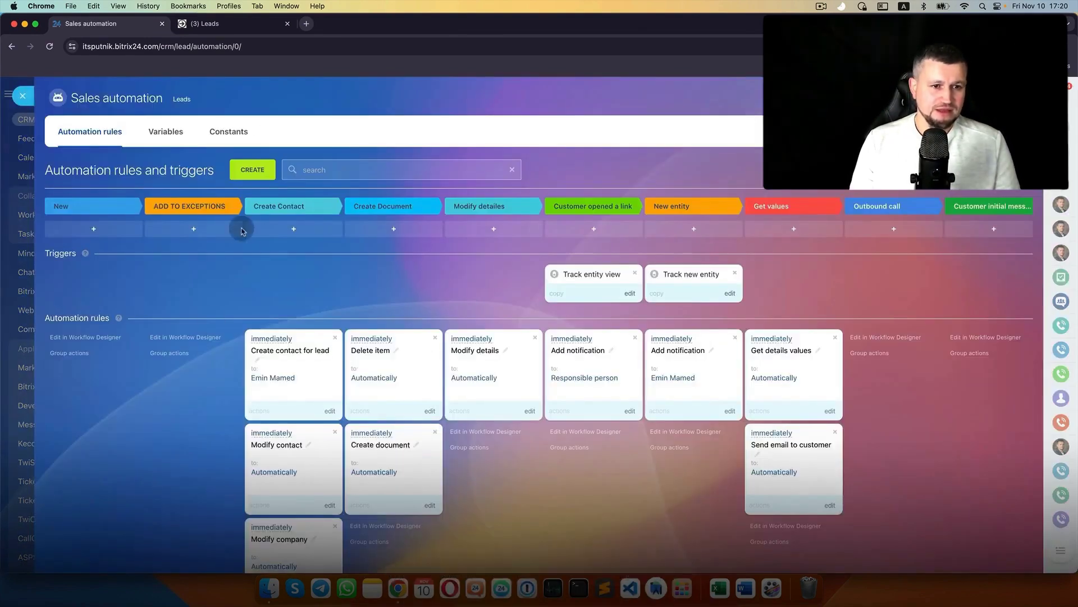
- Create and save an Add customer to exceptions rule from the Customer information rules
click(252, 169)
scroll(427, 337, down, 3)
click(414, 416)
click(735, 422)
click(523, 391)
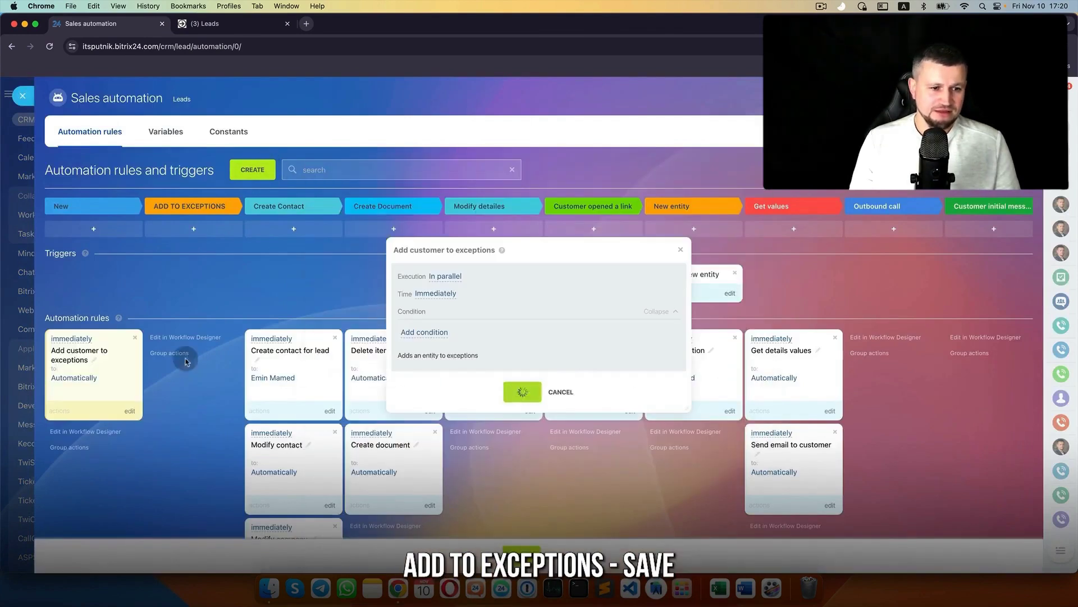
- Place the exceptions rule under ADD TO EXCEPTIONS and move the test lead into that stage
drag(58, 341, 216, 374)
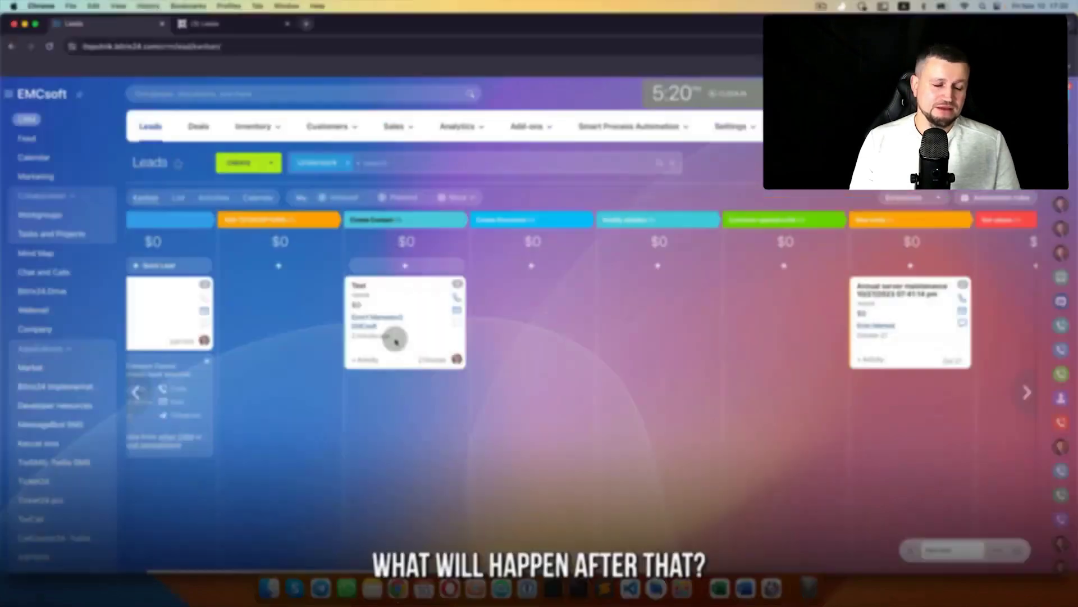
scroll(302, 354, left, 2)
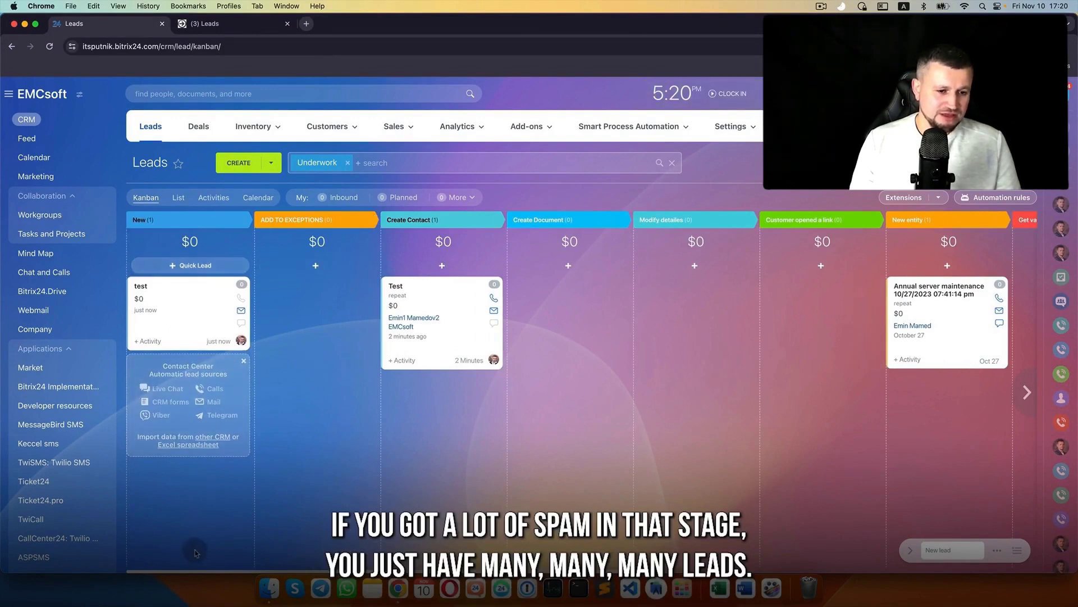
drag(188, 320, 277, 312)
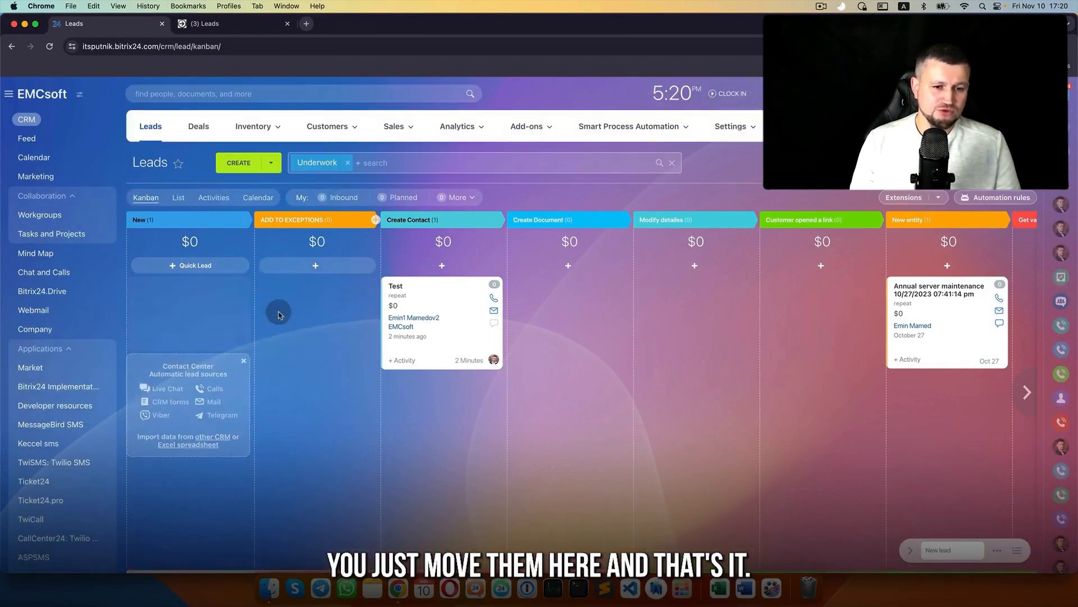